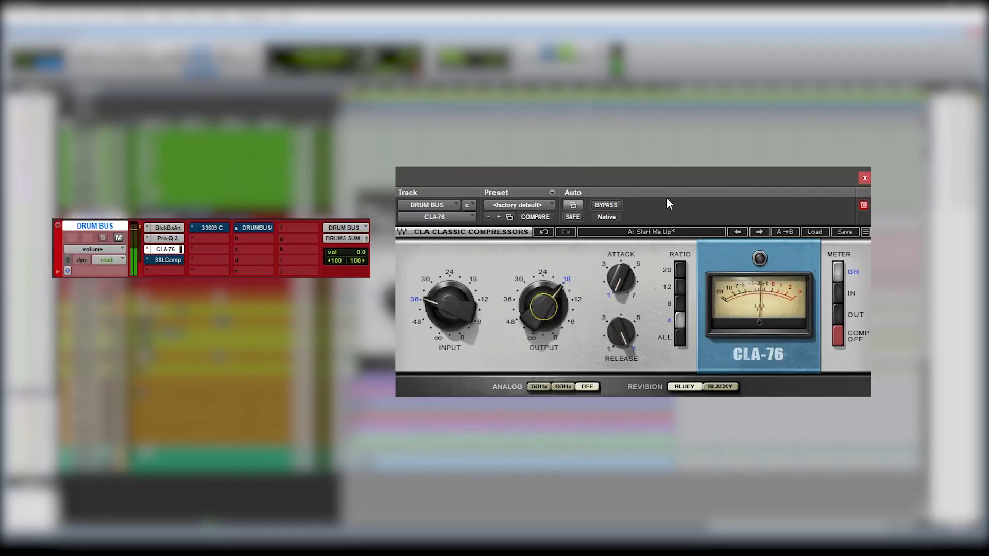
Compare the drum bus with its CLA-76 bypassed and active, and adjust the compressor's attack.
left_click(607, 205)
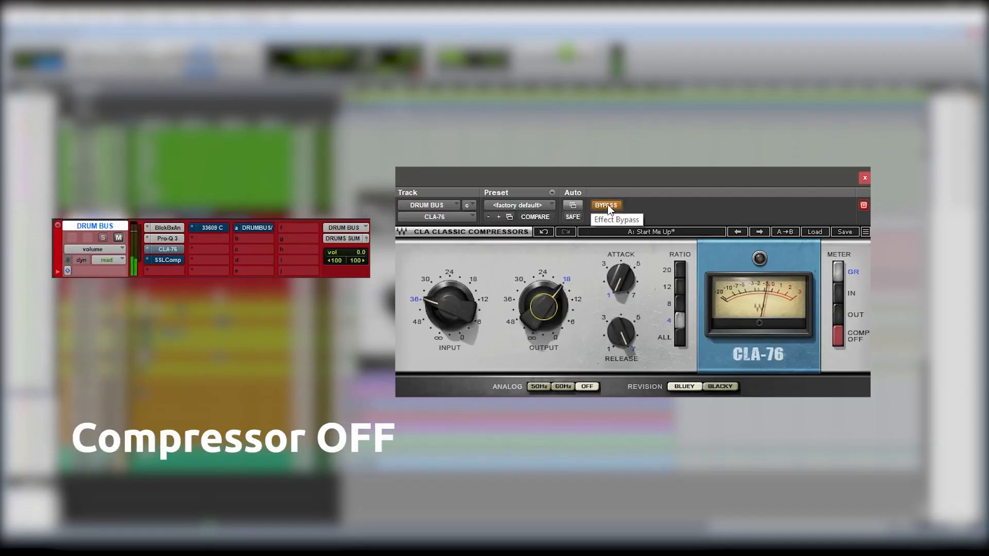
left_click(608, 205)
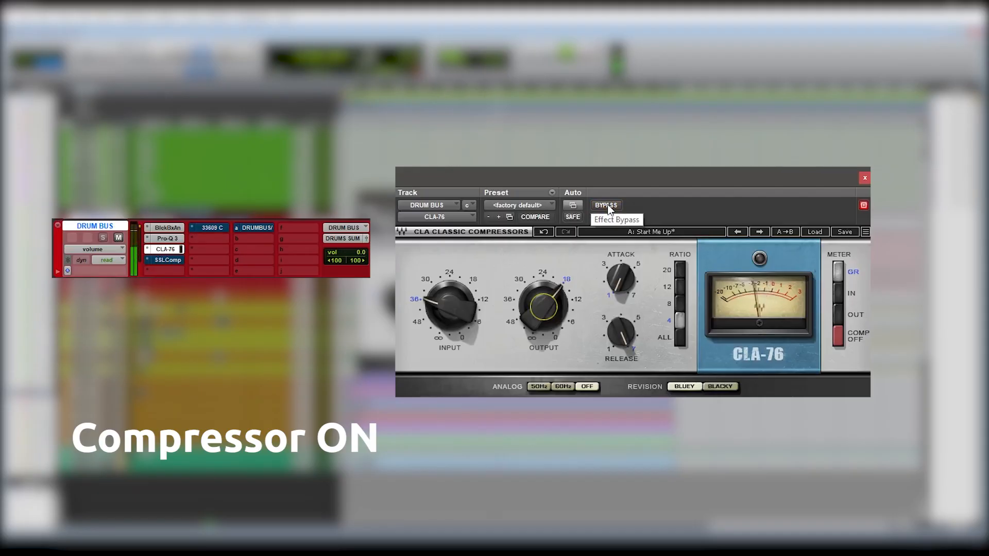
left_click(608, 205)
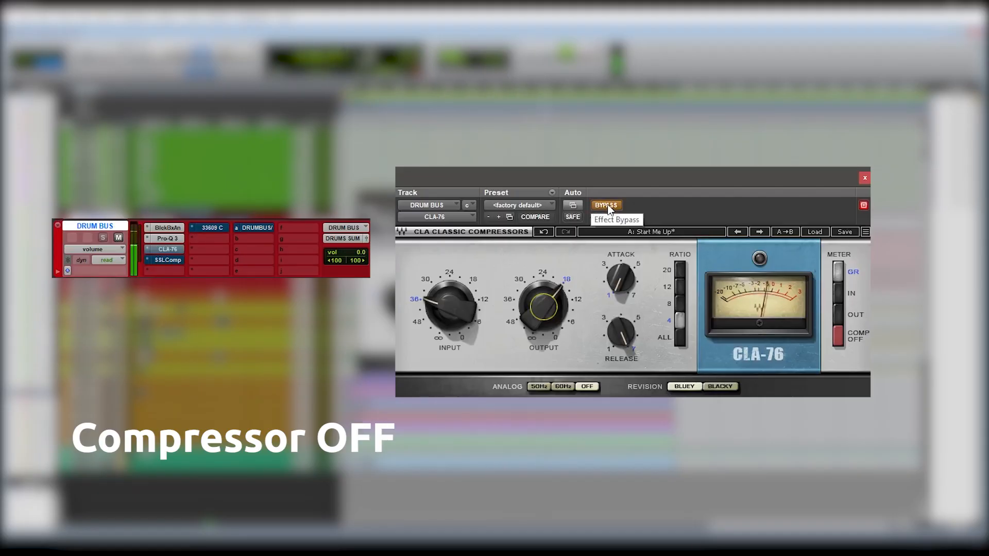
left_click(608, 206)
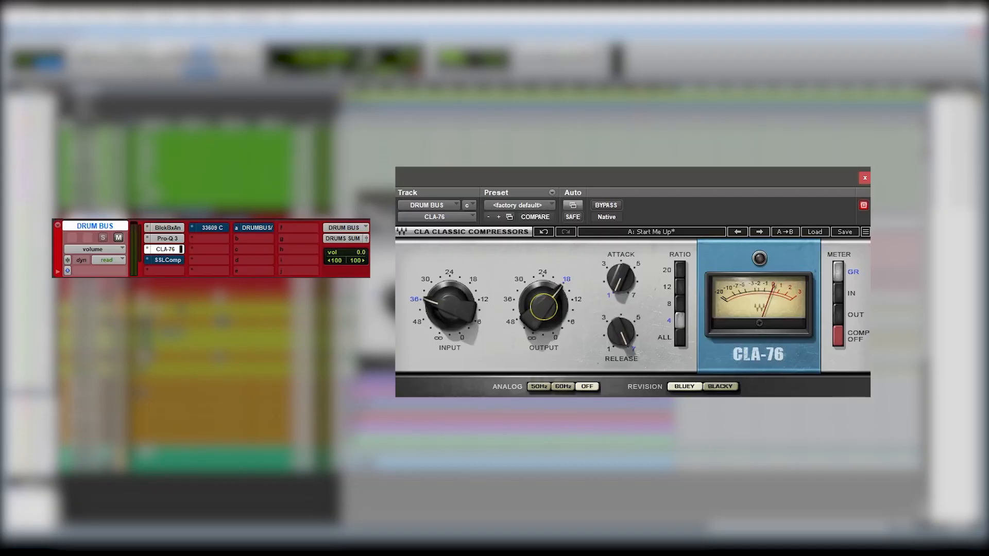
left_click_drag(622, 278, 620, 321)
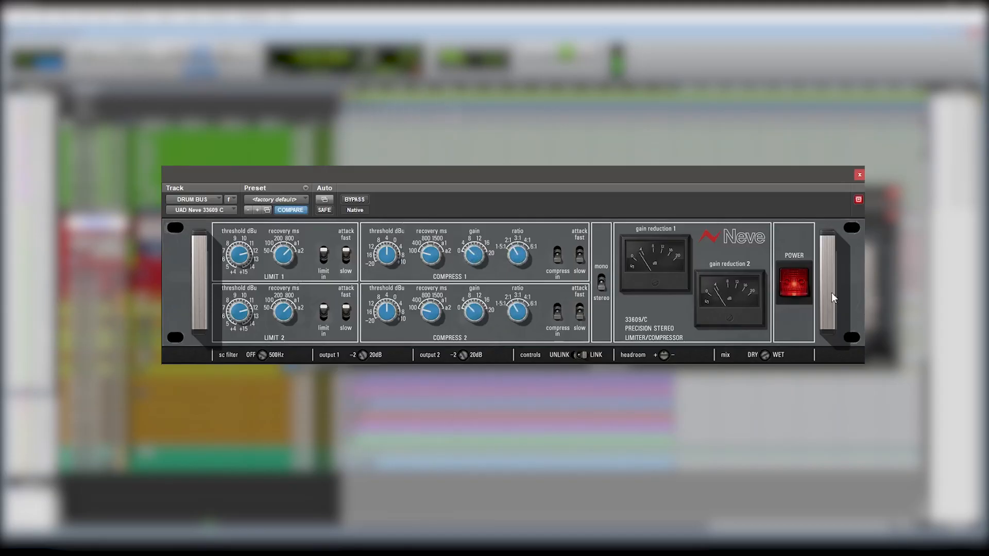
Compare the drum bus with the Neve 33609 compressor powered off and on.
left_click(791, 290)
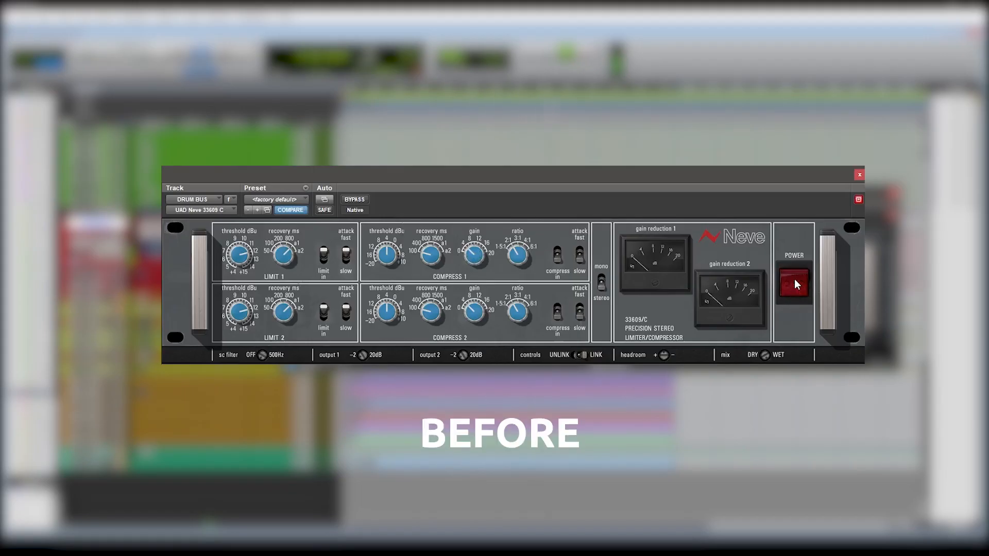
left_click(794, 281)
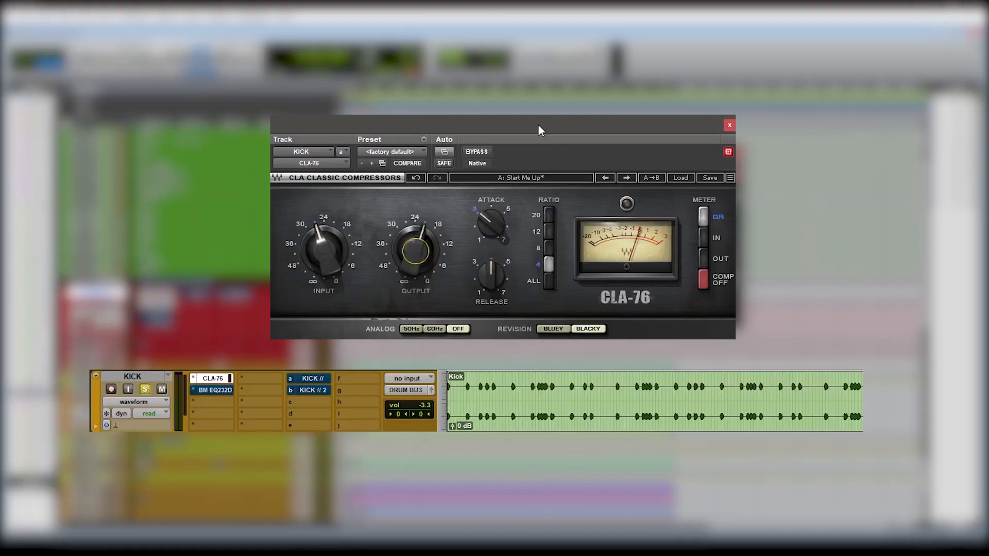
On the kick's CLA-76, set the attack to 1, release to 7, input to -30 and output to -18.
left_click_drag(494, 218, 488, 195)
left_click_drag(492, 269, 493, 283)
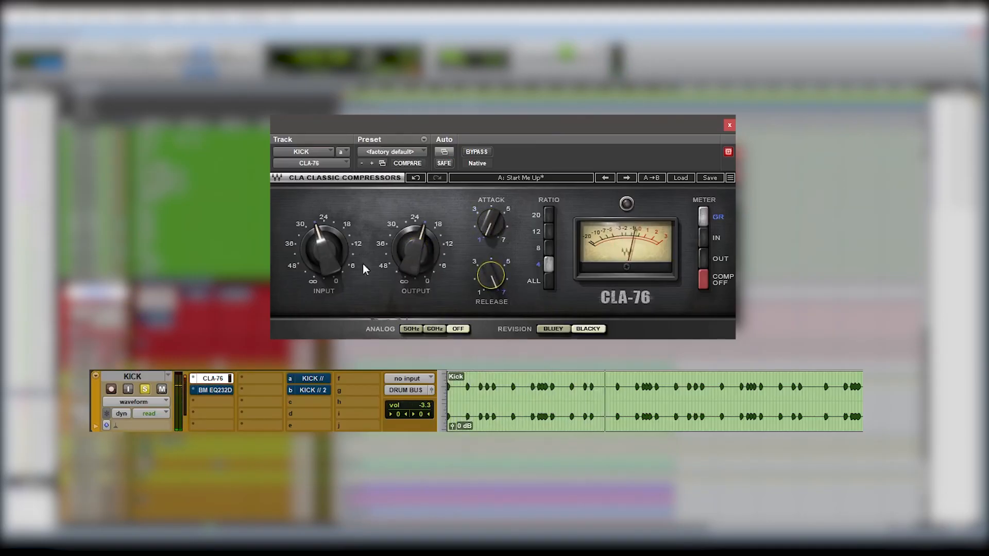
mouse_move(315, 238)
left_mouse_down()
mouse_move(315, 246)
mouse_move(327, 239)
left_mouse_up()
left_click_drag(415, 250, 415, 238)
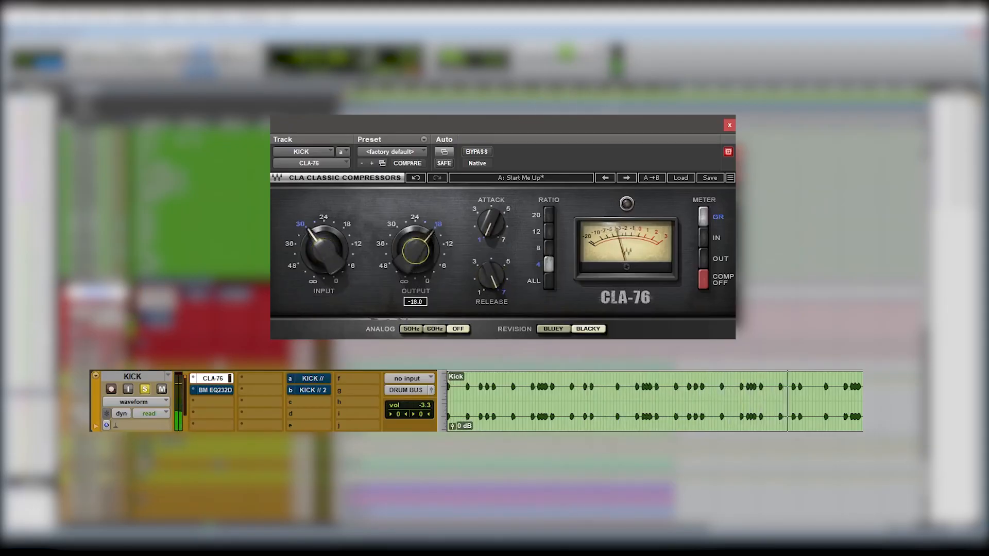
Compare the kick with its CLA-76 bypassed and active, both soloed and in context with the mix.
left_click(478, 152)
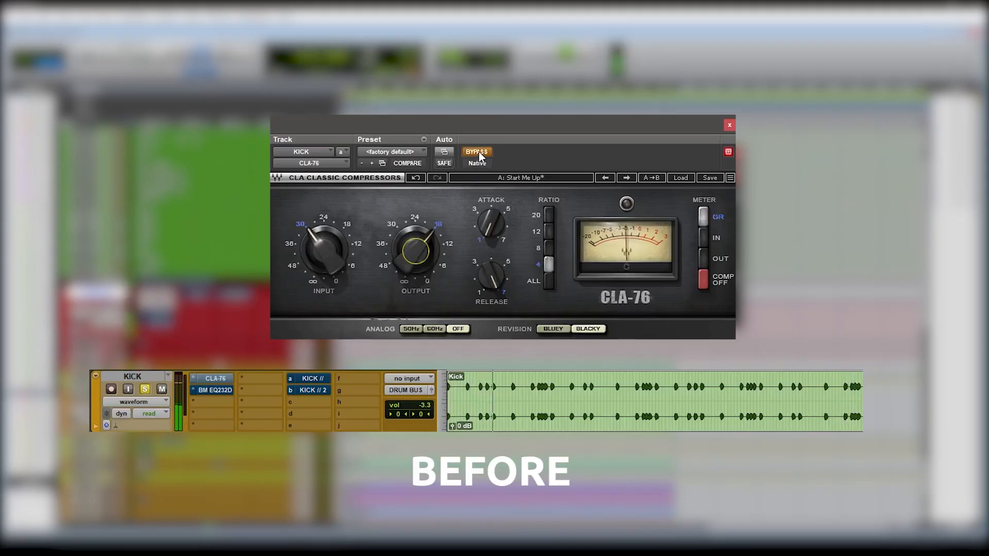
left_click(478, 152)
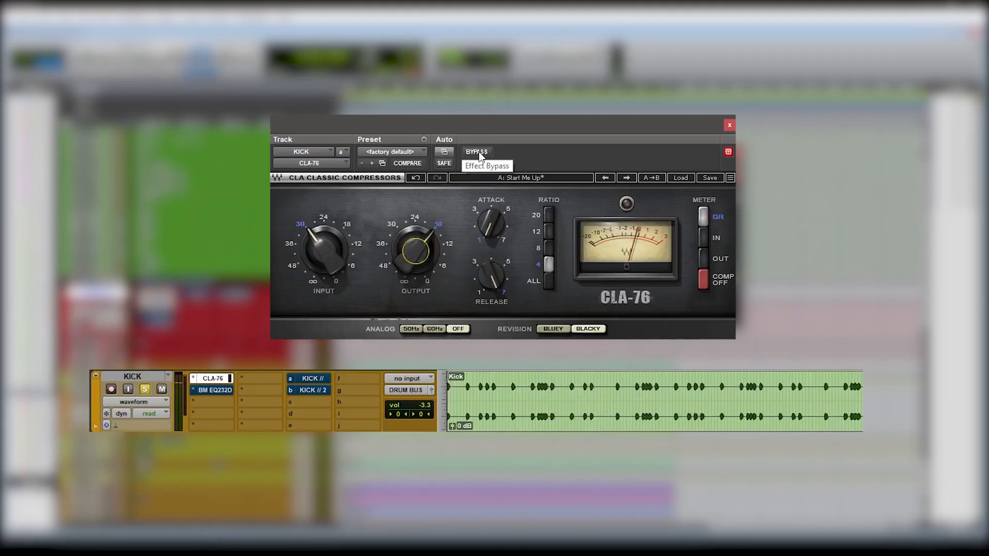
left_click(478, 152)
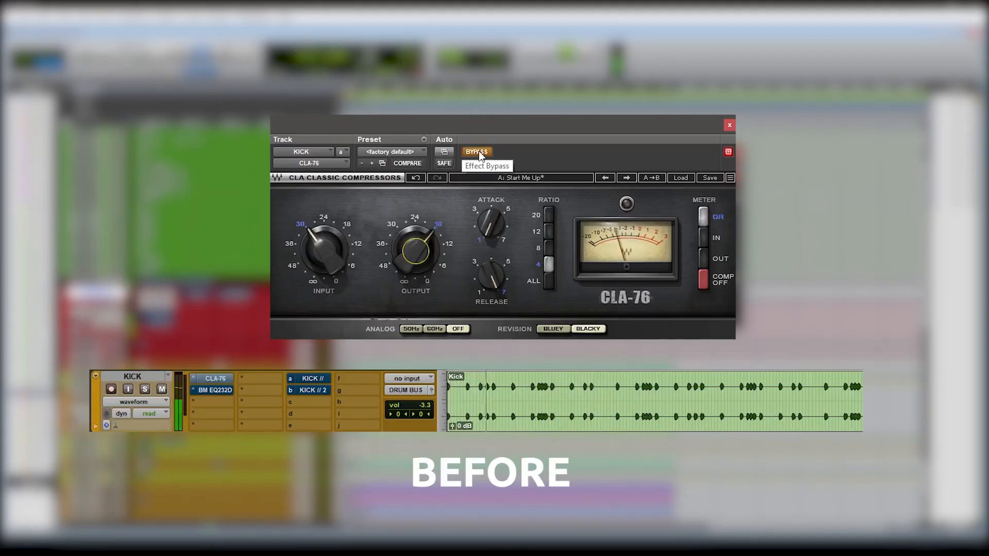
left_click(478, 152)
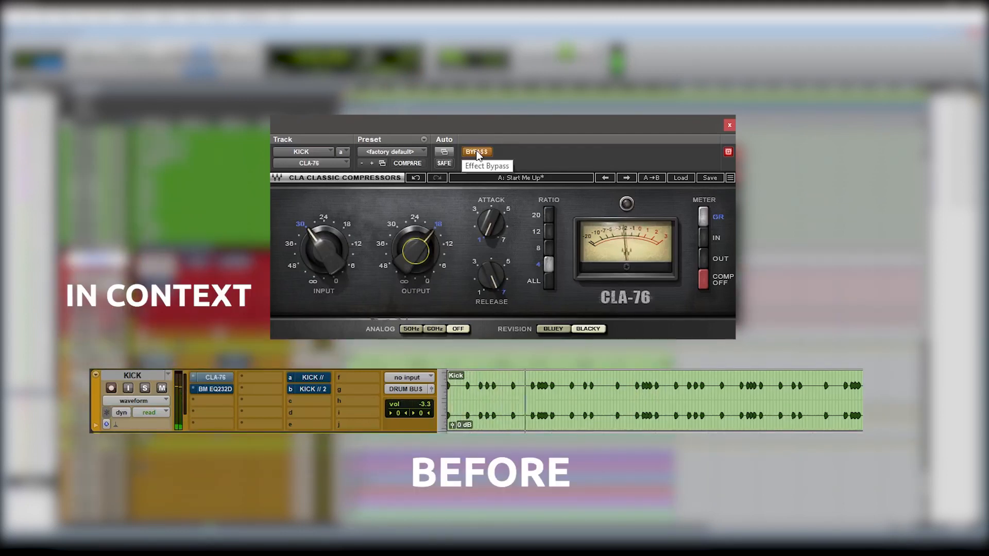
left_click(476, 152)
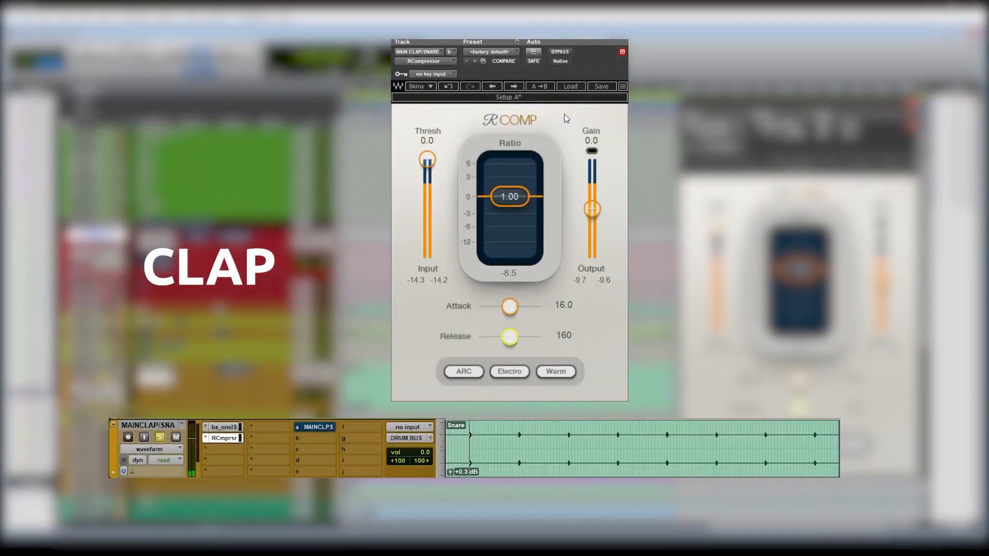
On the clap's RCompressor, set the ratio to 2.08, threshold to -34.7, attack to 73.7, release to 45.5 and gain to 3.1.
left_click_drag(517, 195, 517, 208)
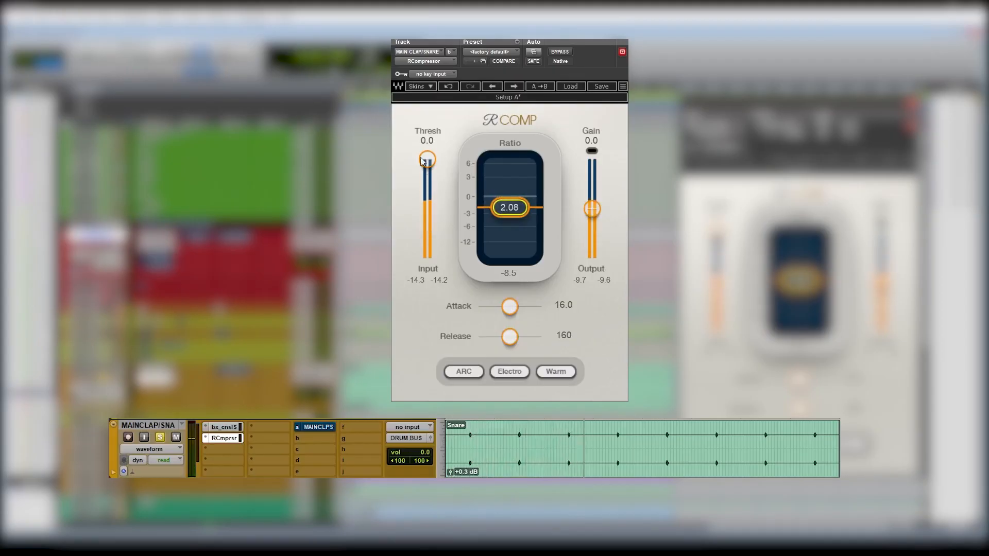
left_click_drag(426, 159, 427, 216)
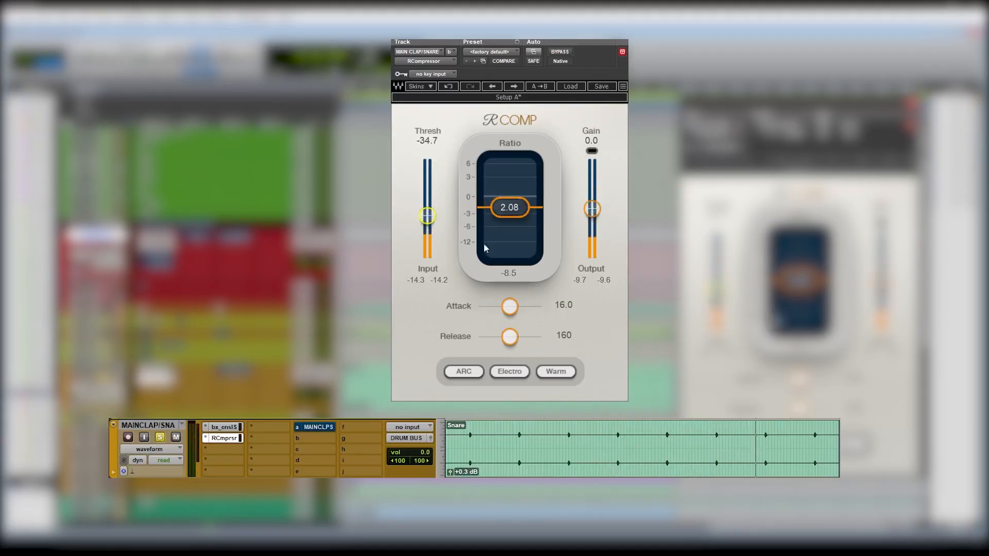
left_click_drag(509, 306, 525, 306)
left_click_drag(525, 306, 498, 337)
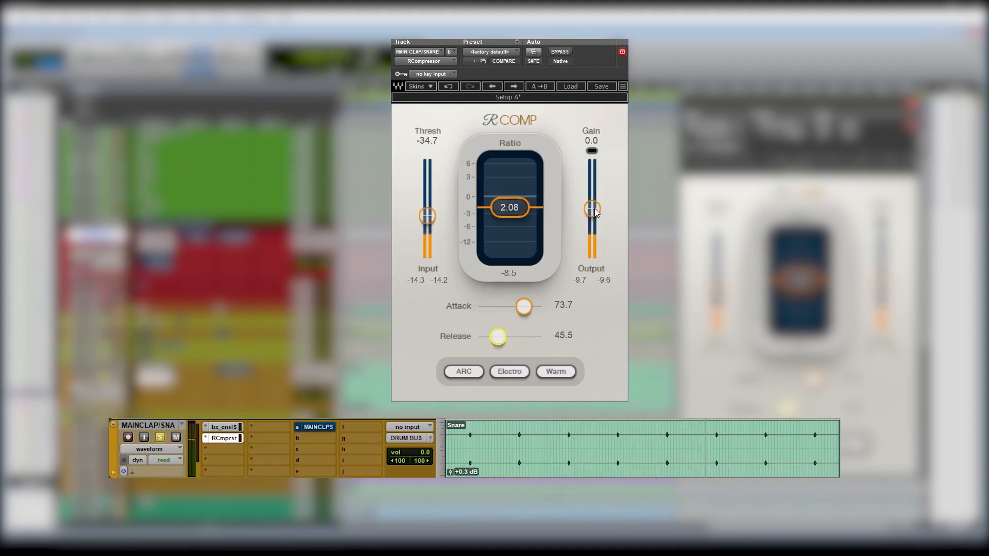
left_click_drag(595, 208, 592, 204)
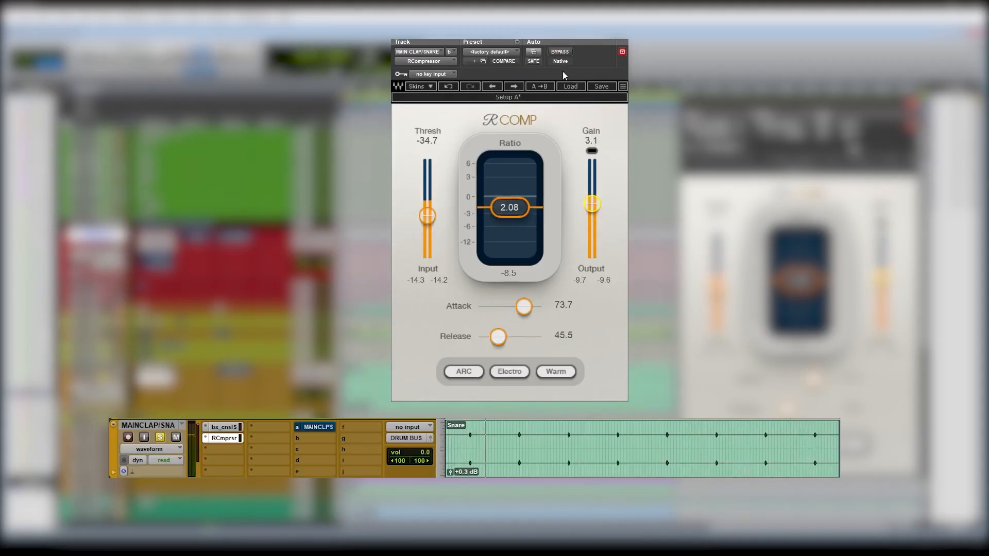
Compare the clap with its RCompressor bypassed and active, both soloed and in context with the mix.
left_click(562, 53)
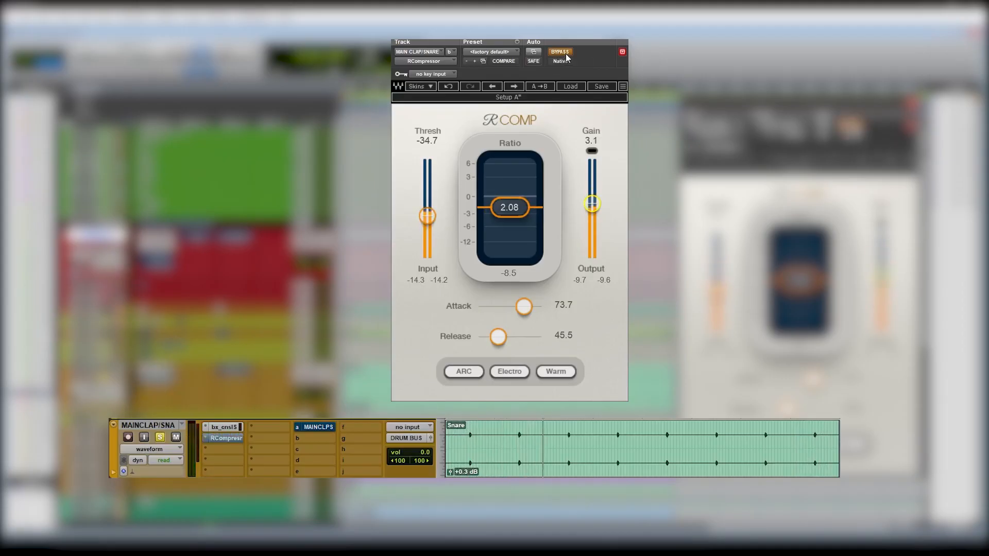
left_click(562, 53)
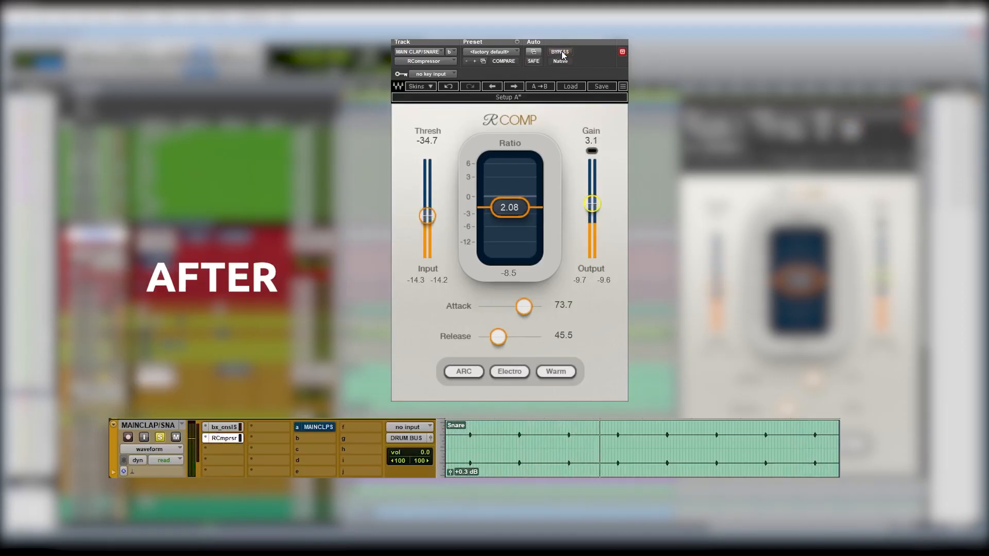
left_click(561, 53)
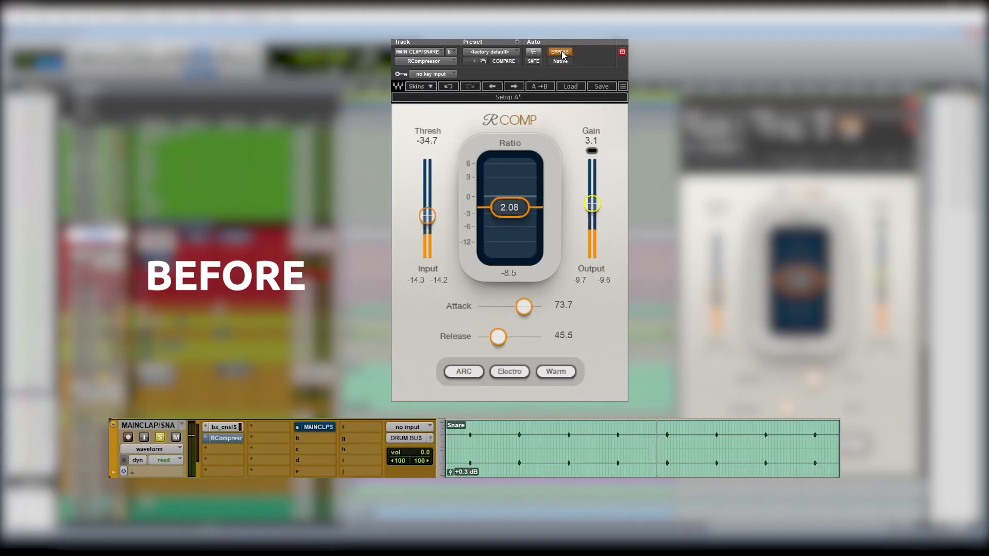
left_click(562, 53)
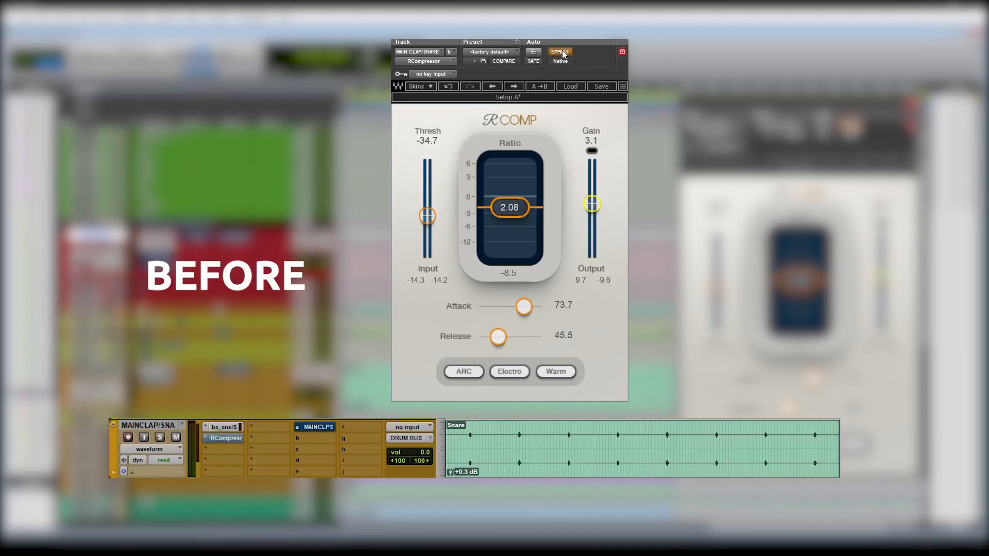
left_click(561, 53)
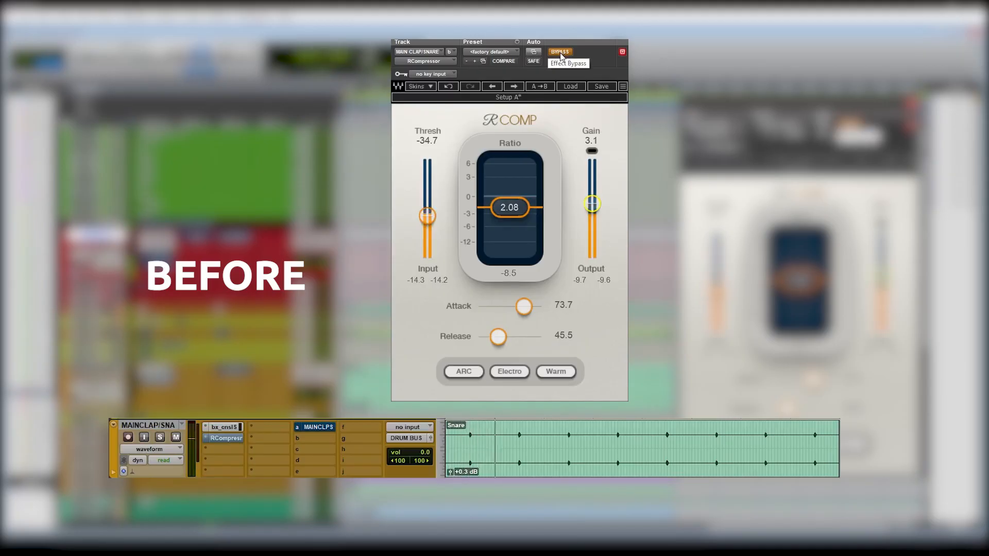
left_click(562, 53)
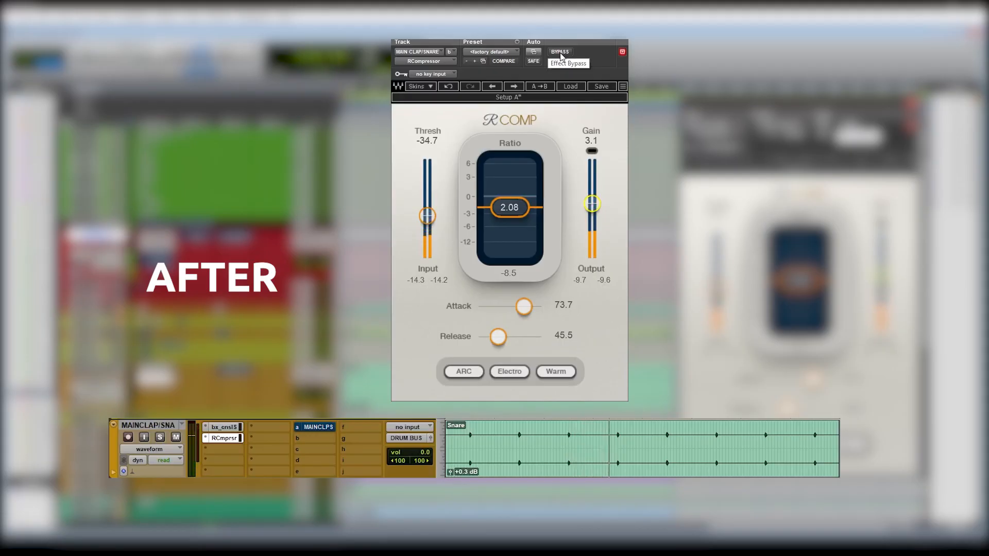
left_click(562, 54)
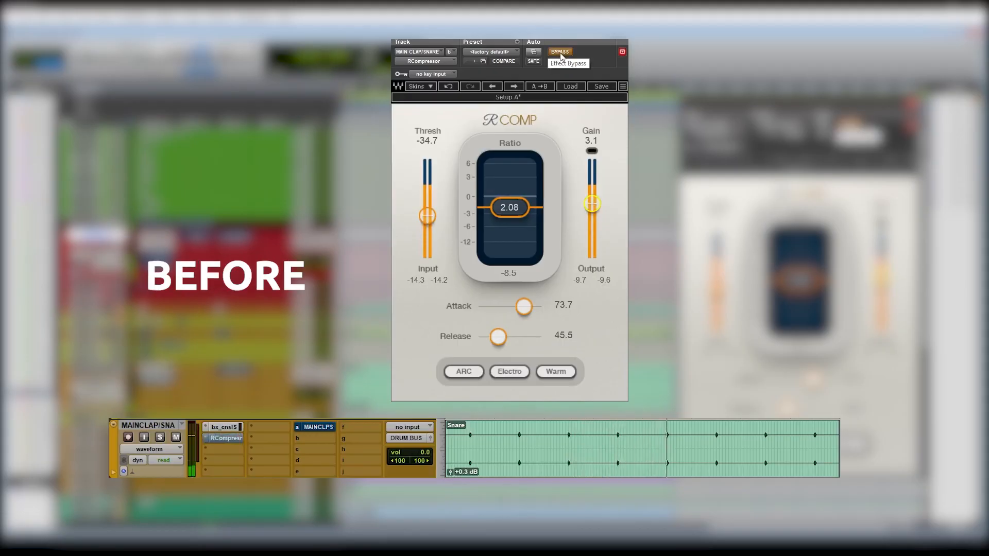
left_click(560, 54)
left_click(561, 54)
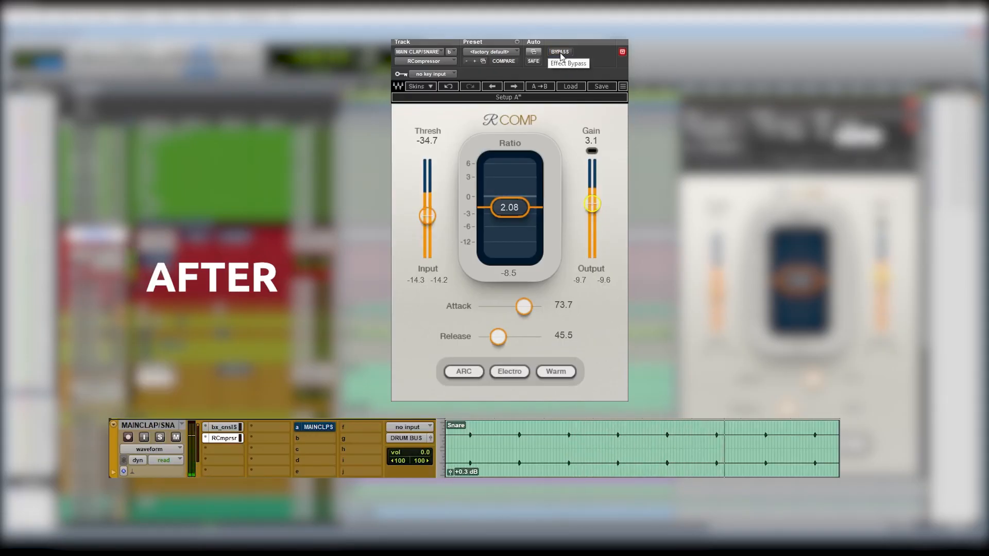
left_click(560, 54)
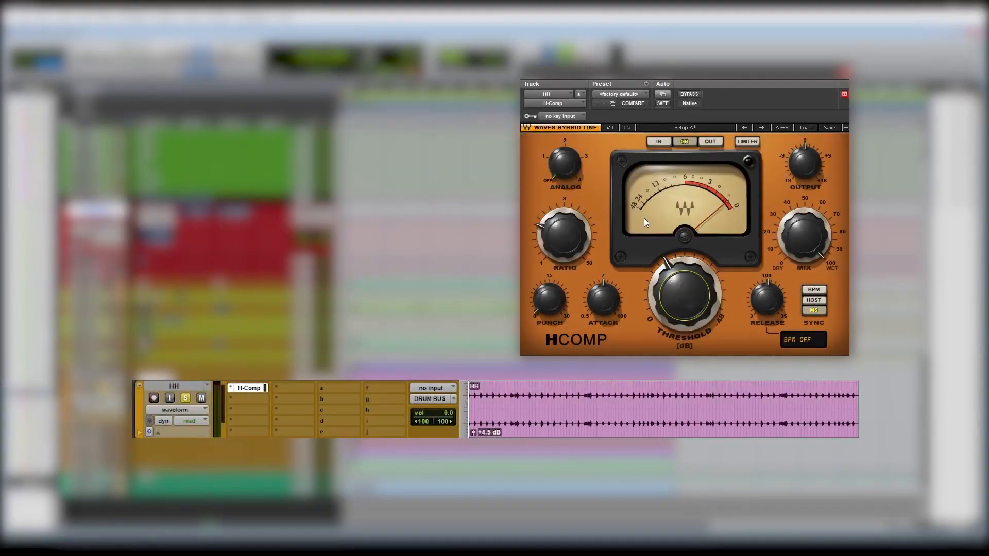
On the hi-hat's H-Comp, lower the threshold, slow the attack, and adjust the release and output level.
left_click_drag(685, 296, 685, 272)
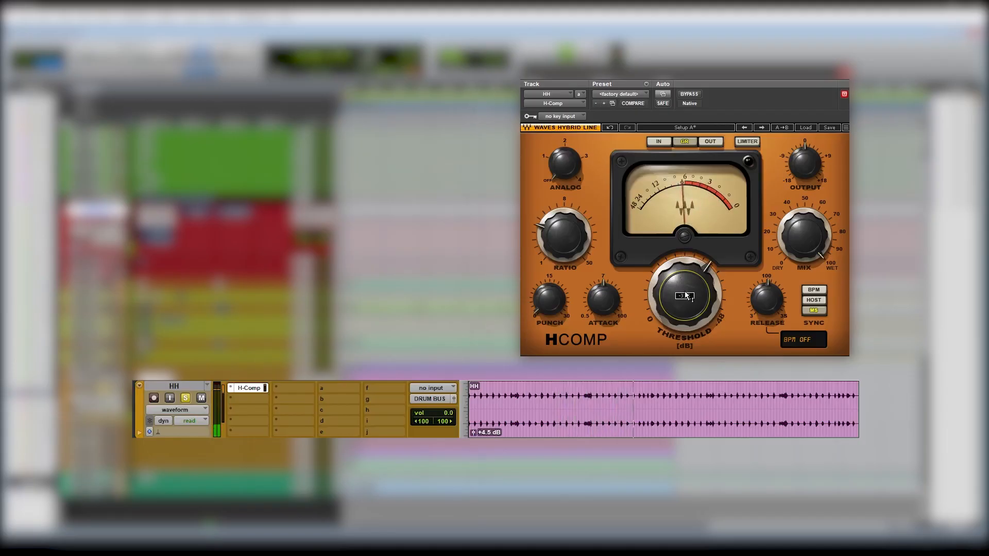
left_click_drag(603, 299, 603, 293)
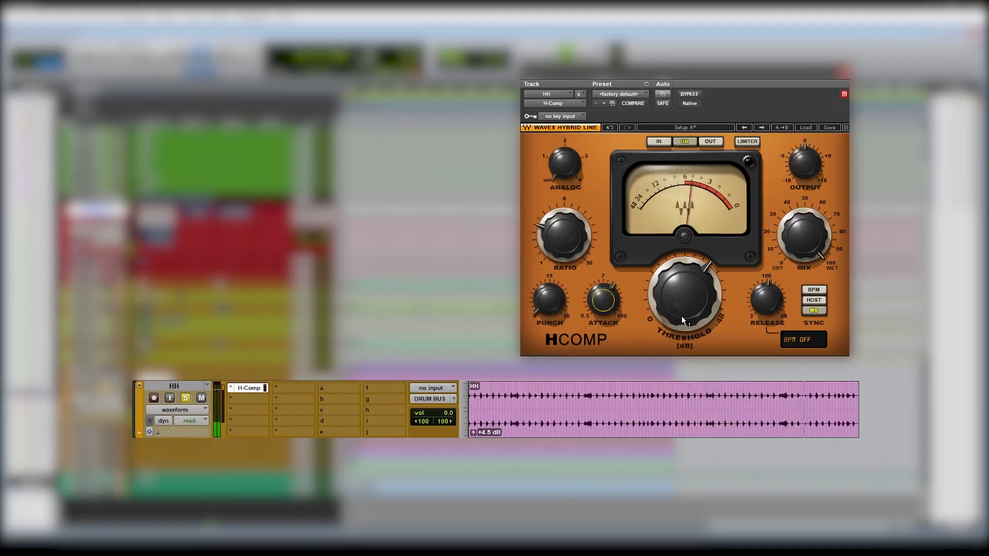
left_click_drag(766, 299, 766, 312)
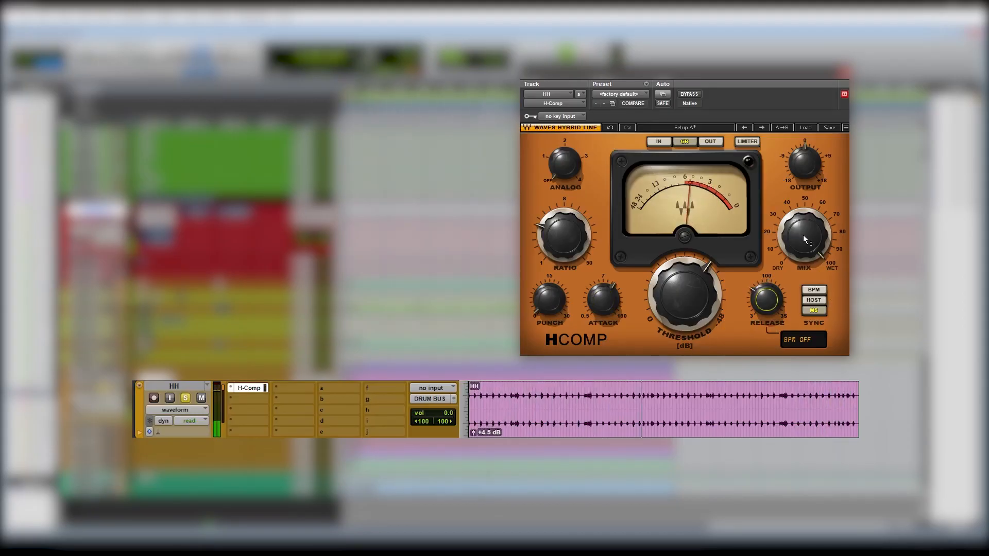
left_click_drag(804, 164, 804, 167)
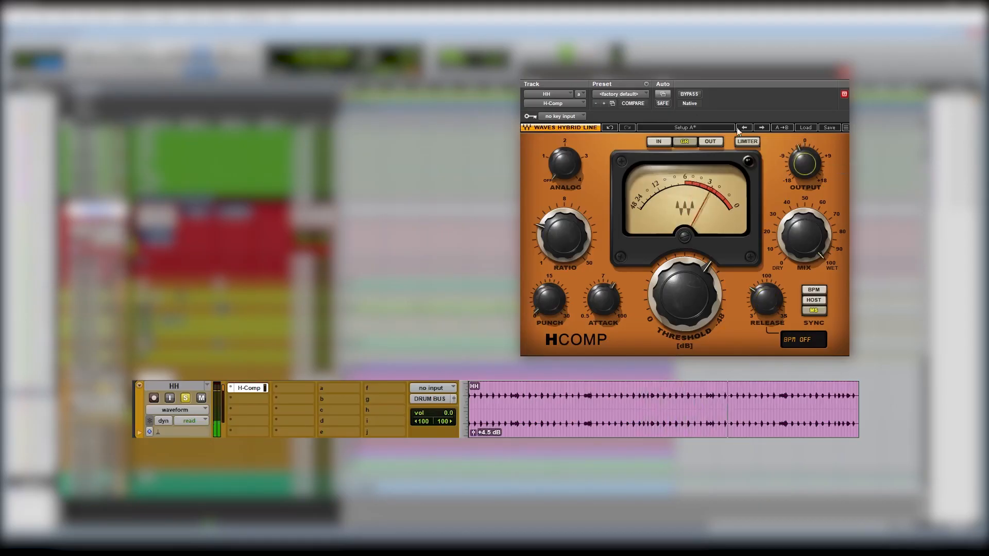
Compare the hi-hat with its H-Comp bypassed and active, both soloed and in context with the mix.
left_click(688, 94)
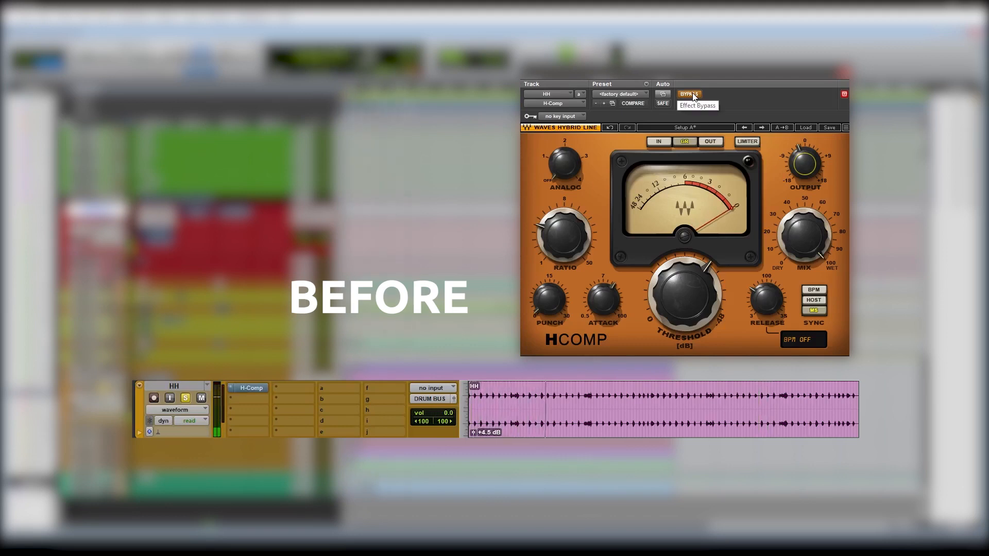
left_click(690, 94)
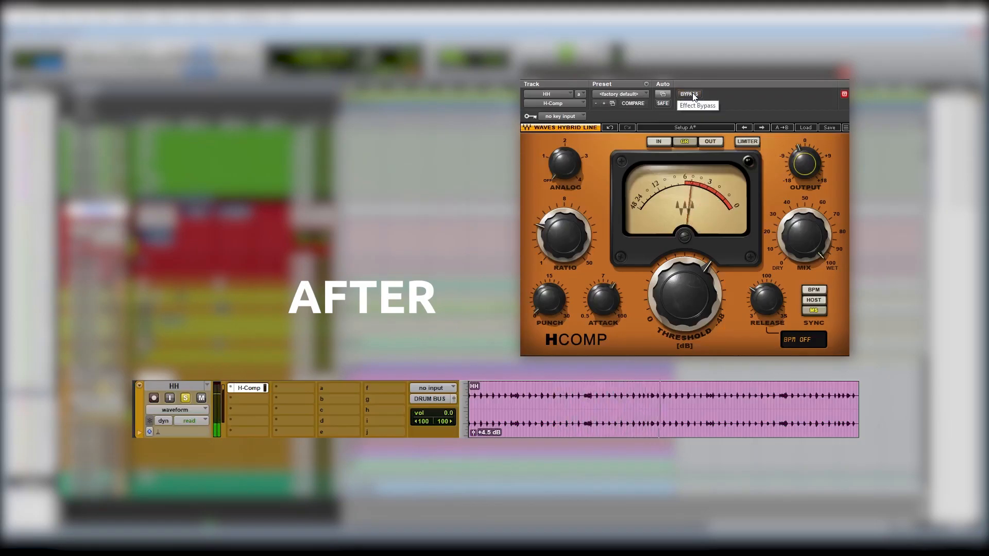
left_click(689, 94)
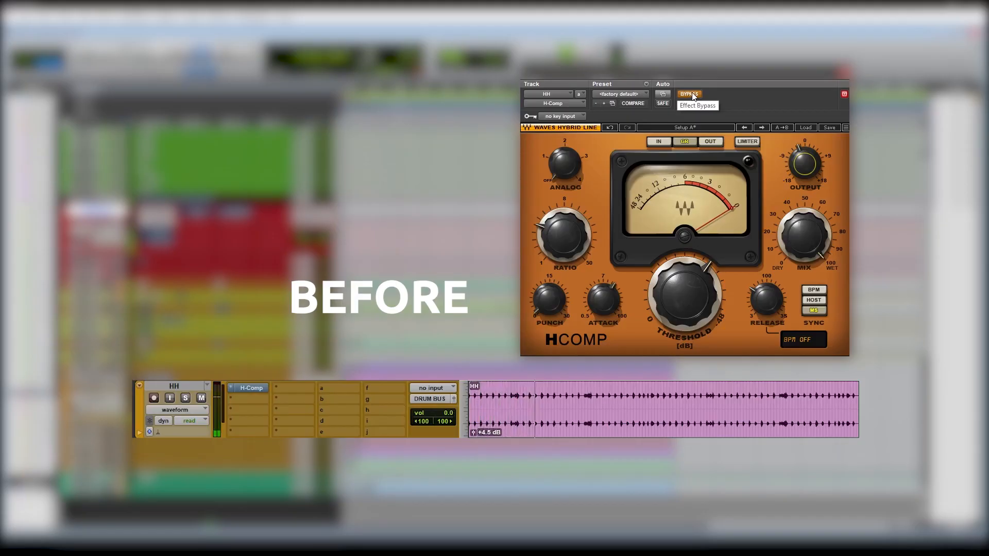
left_click(693, 95)
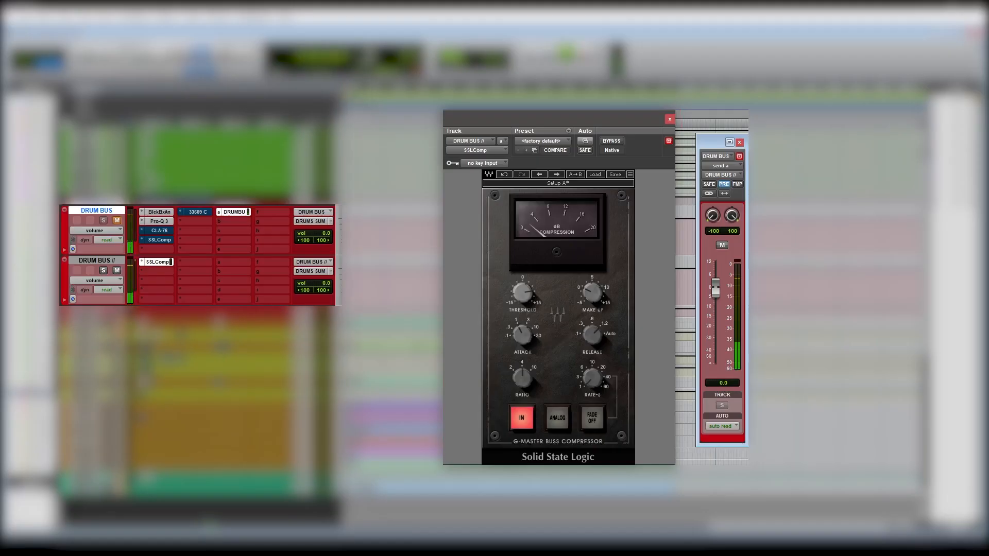
On the parallel drum bus's SSLComp, slow the attack, lower the threshold and raise the make-up gain.
left_click_drag(522, 335, 522, 319)
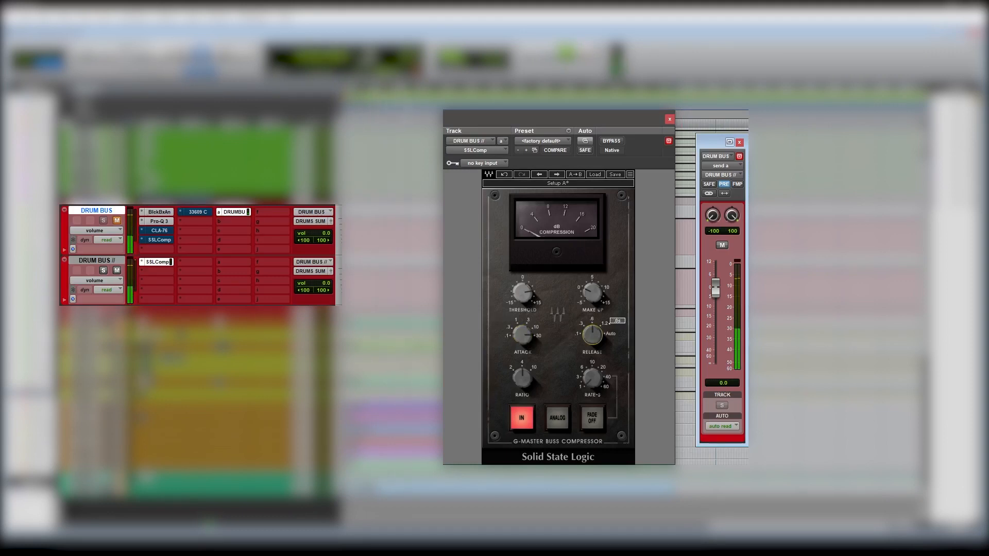
mouse_move(521, 378)
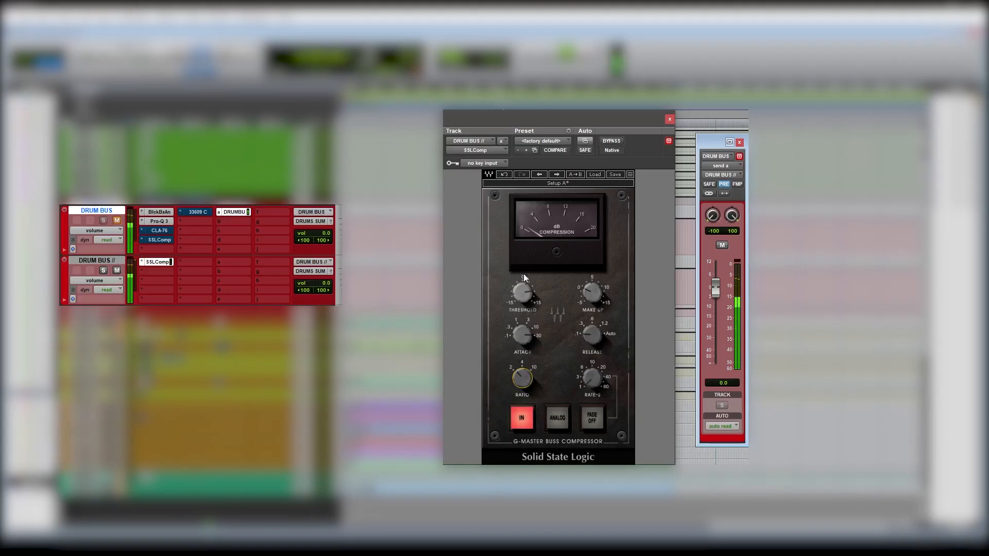
mouse_move(522, 291)
left_click_drag(522, 293, 522, 307)
mouse_move(592, 286)
left_click_drag(591, 293, 592, 284)
key("space")
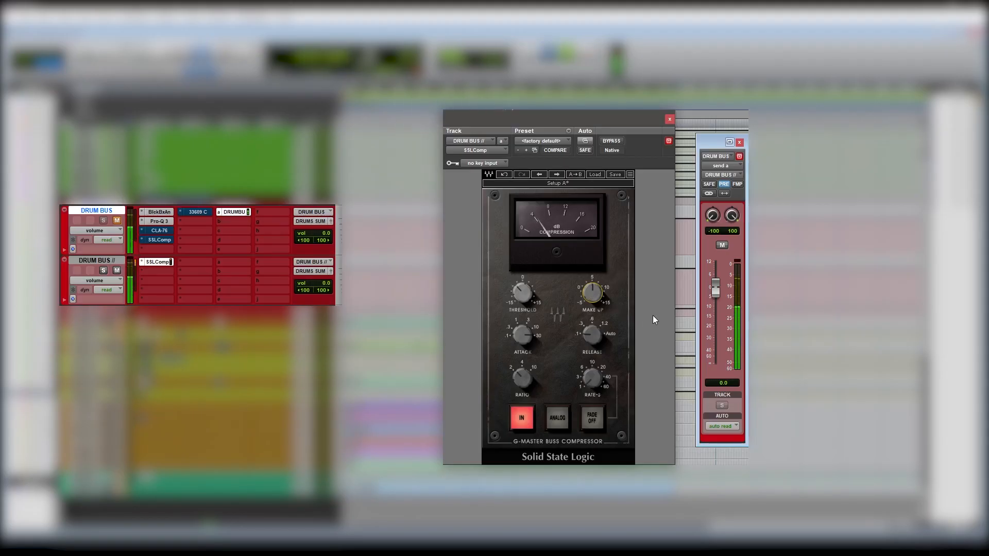
Set the drum bus's parallel send level to -18.0 dB and compare the sound with that send muted and active.
left_click_drag(723, 292, 715, 366)
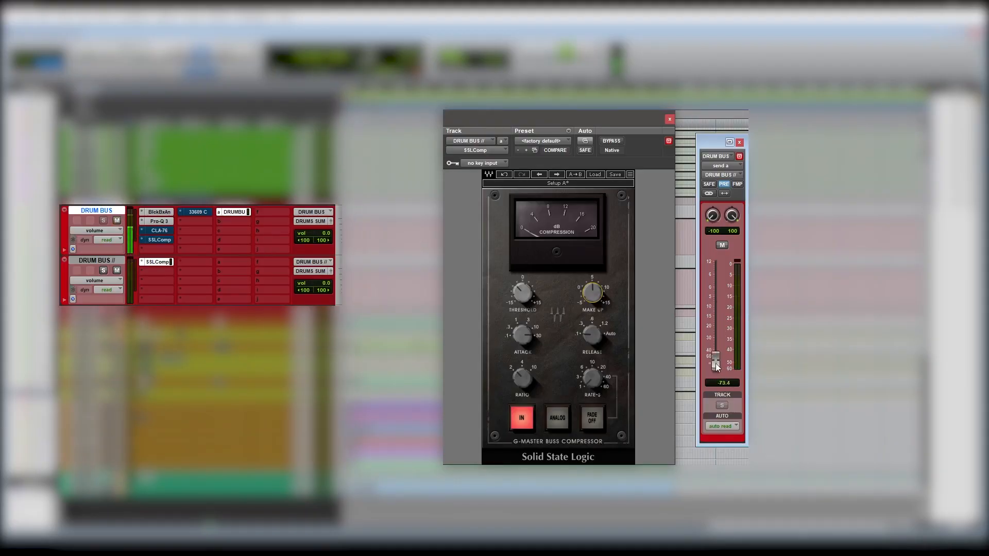
left_click_drag(715, 343, 715, 324)
left_click(236, 212, "ctrl+super")
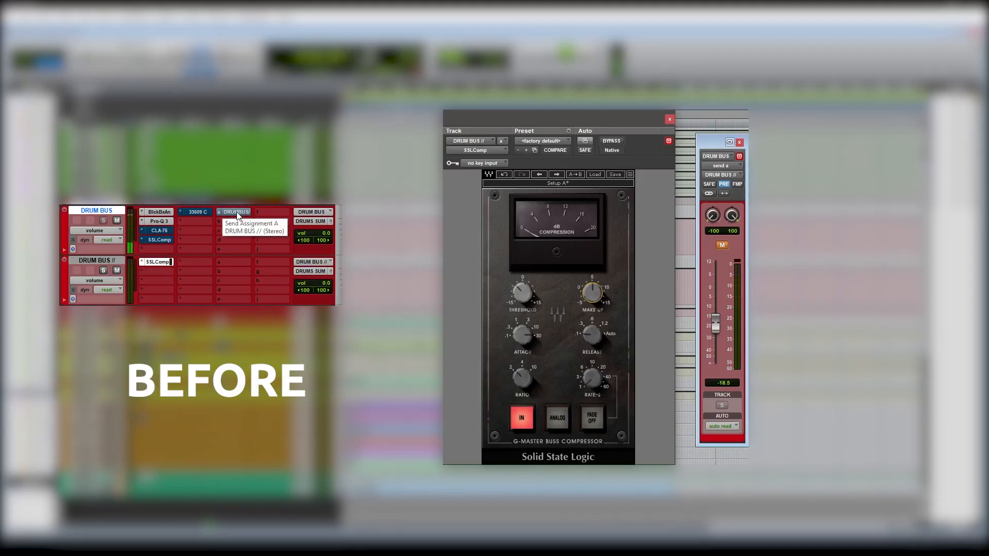
left_click(238, 215, "ctrl+super")
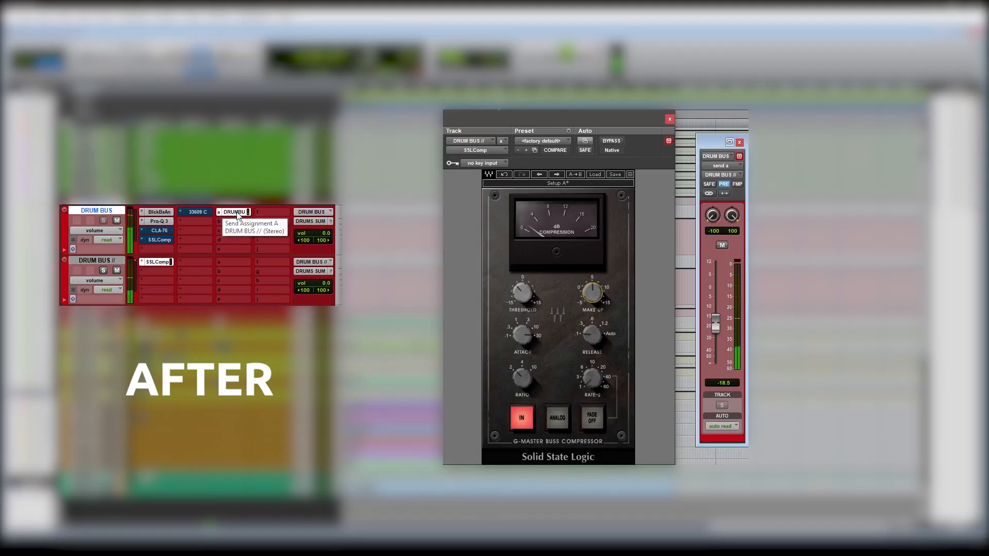
left_click(236, 215, "ctrl+super")
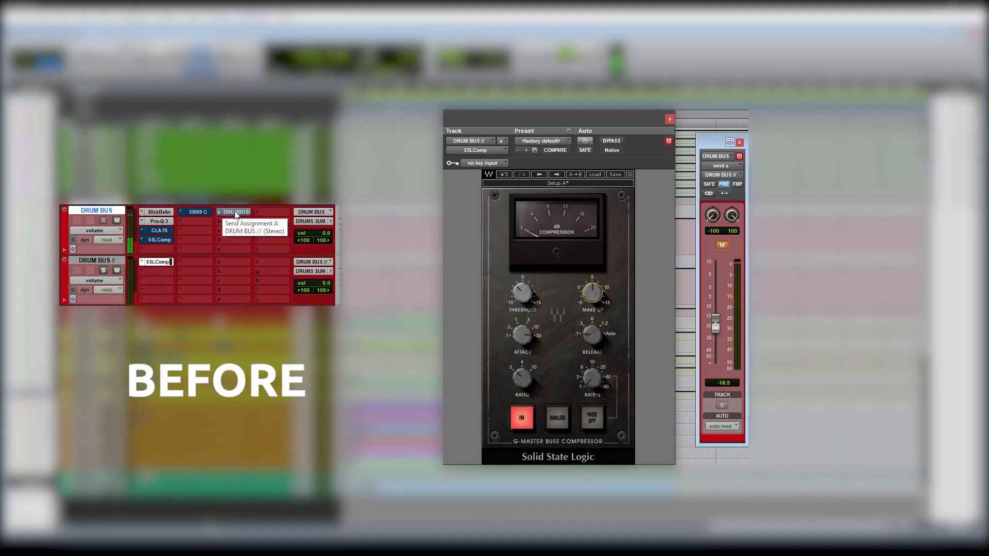
left_click(236, 215, "ctrl+super")
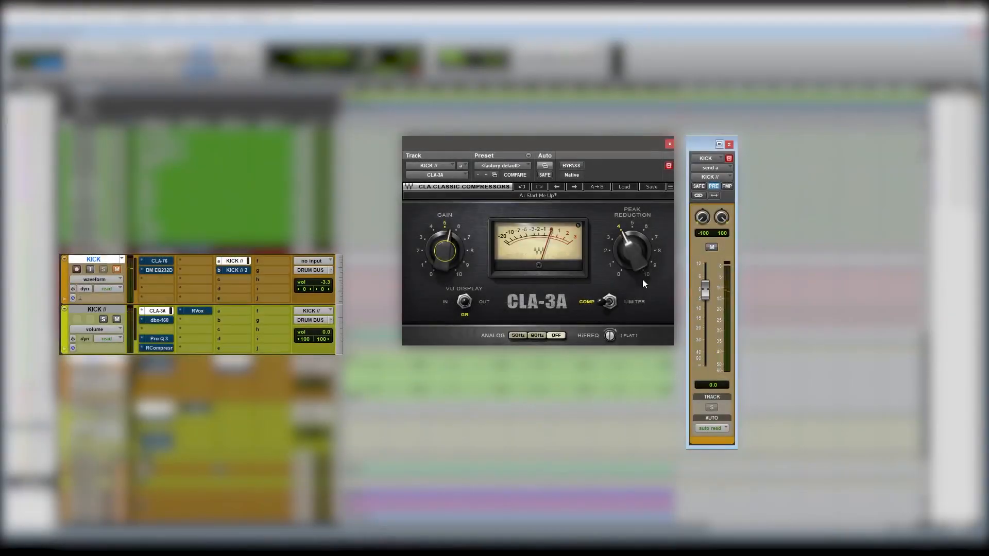
On the parallel kick's CLA-3A, set the peak reduction to 5.00 and the gain to about 5, checking against bypass.
left_click_drag(632, 258, 631, 248)
left_click_drag(444, 251, 444, 257)
left_click_drag(631, 252, 632, 249)
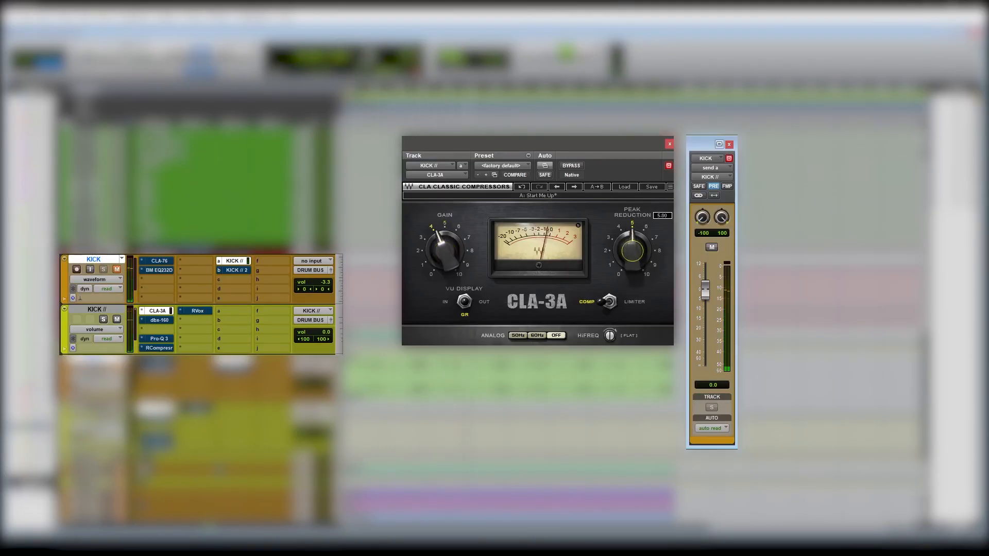
left_click_drag(444, 251, 445, 245)
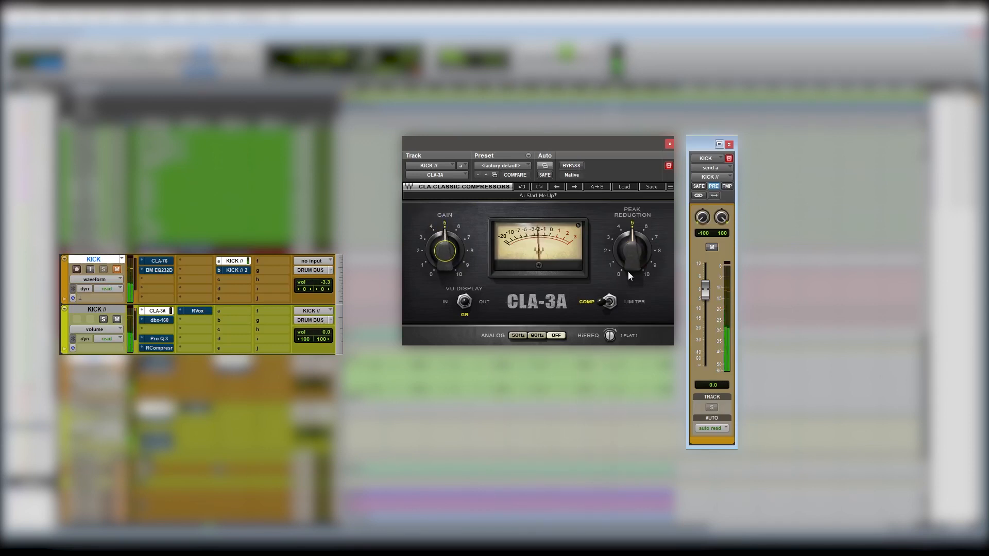
left_click(571, 165)
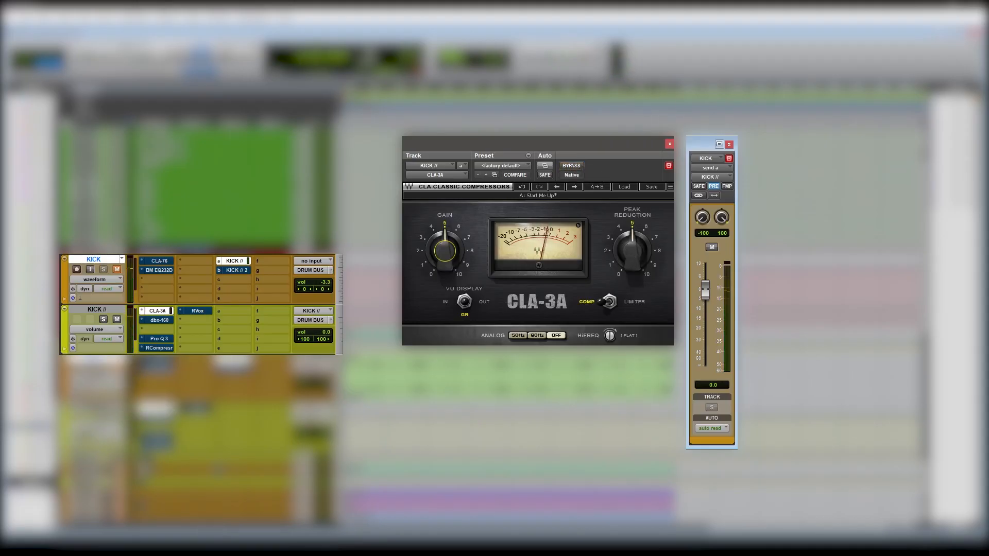
Set the kick's parallel send level to -16.0 dB and compare the sound with that send muted and active.
left_click_drag(704, 289, 706, 169)
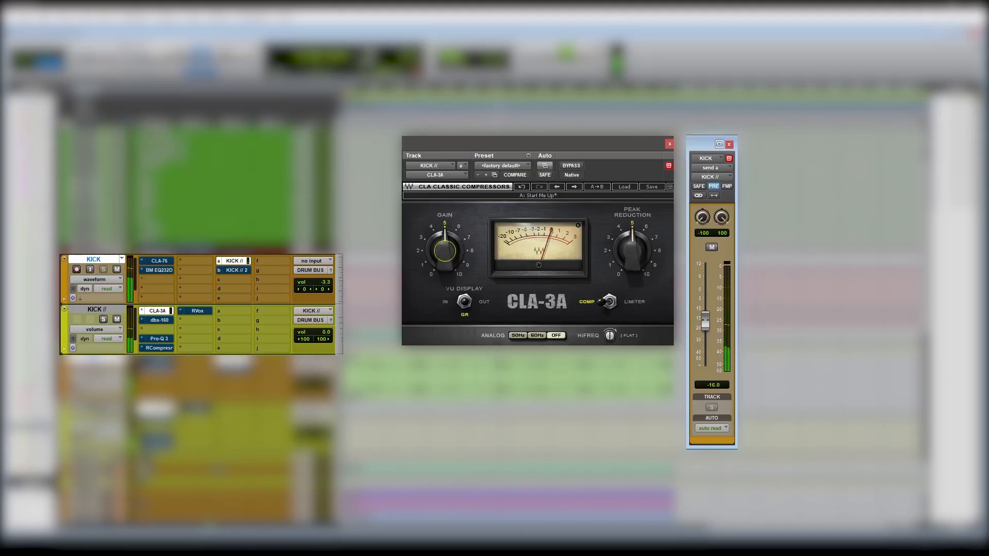
left_click(240, 261, "ctrl+super")
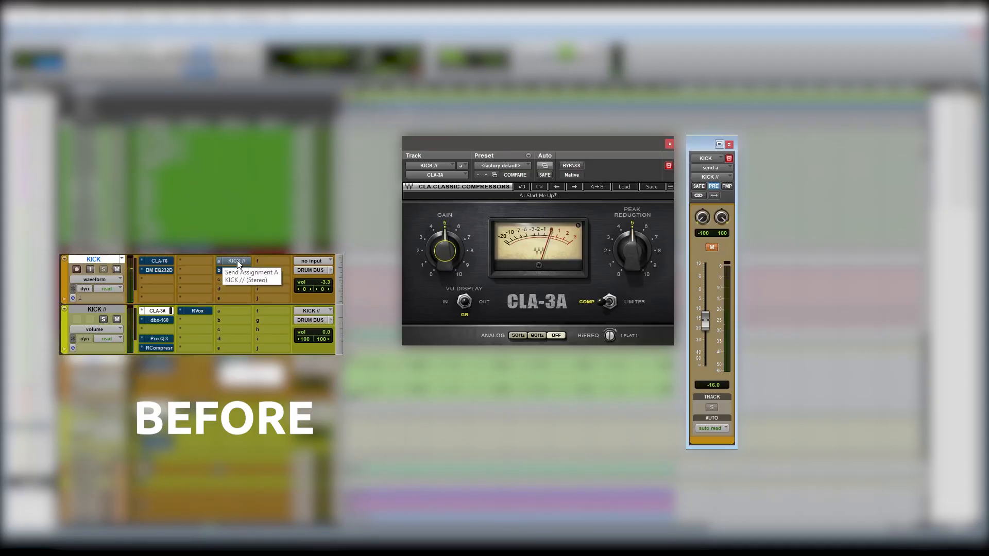
left_click(239, 261, "ctrl+super")
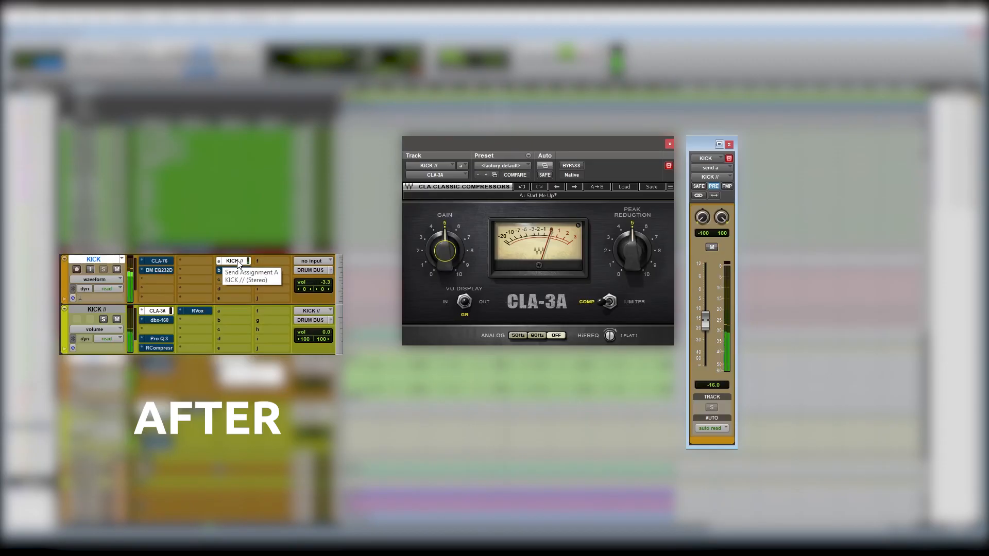
left_click(237, 262, "ctrl+super")
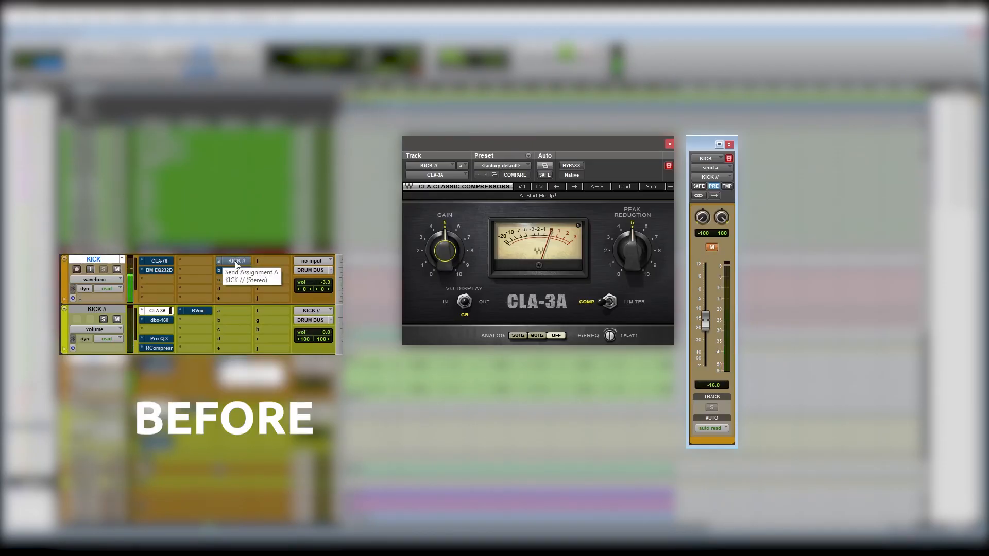
left_click(236, 263, "ctrl+super")
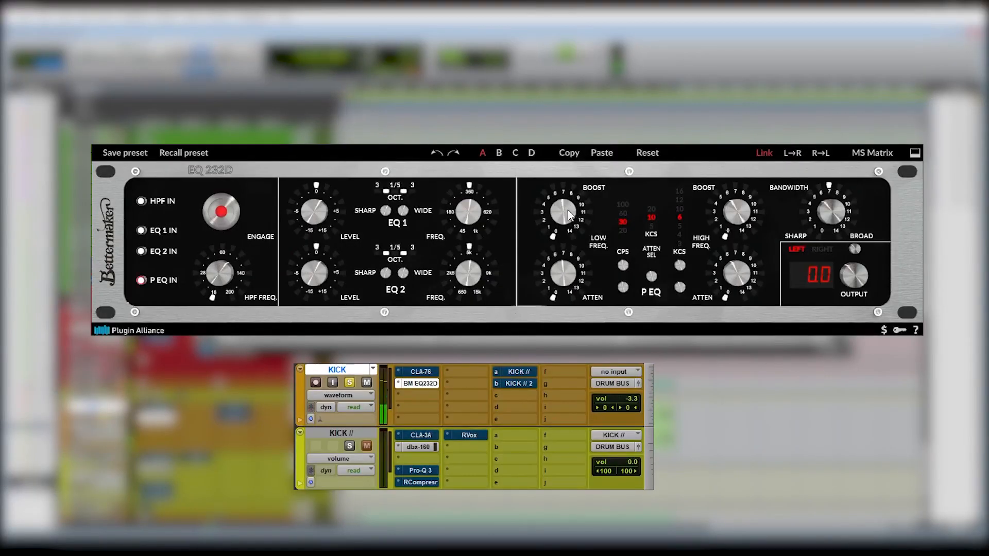
On the kick's EQ 232D, audition the low-frequency boost across CPS settings and settle on a modest boost at 30 CPS.
left_click_drag(569, 215, 569, 185)
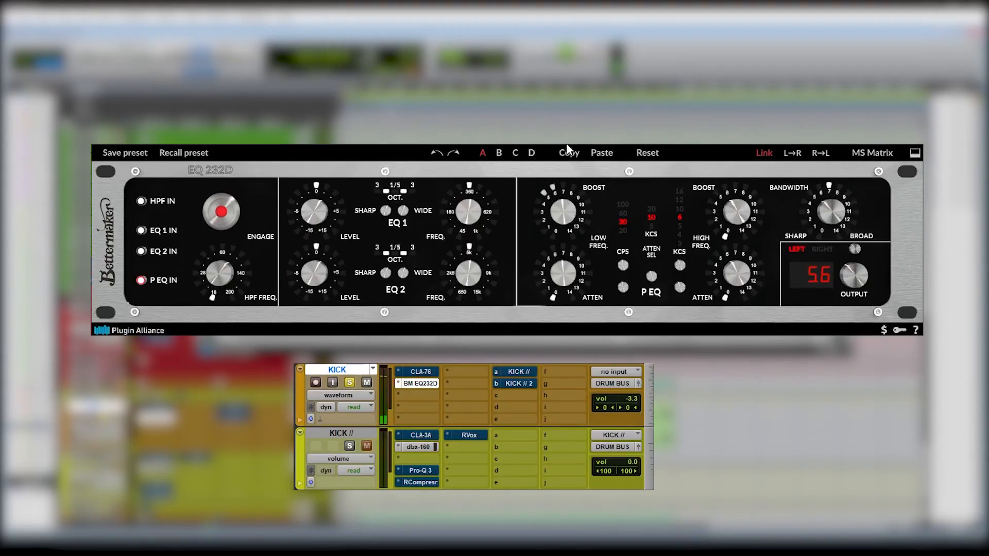
left_click(623, 288)
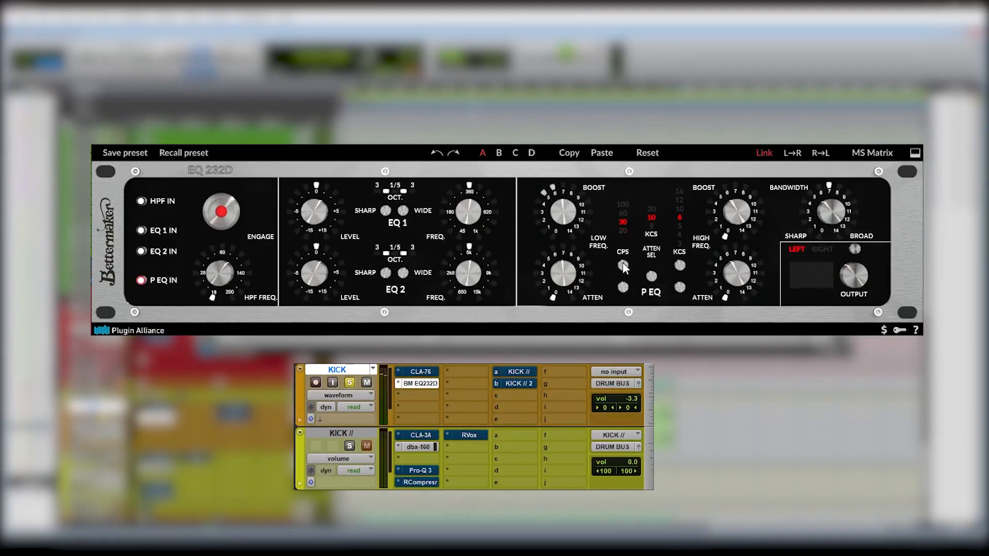
left_click(622, 265)
left_click(623, 288)
left_click_drag(571, 215, 574, 256)
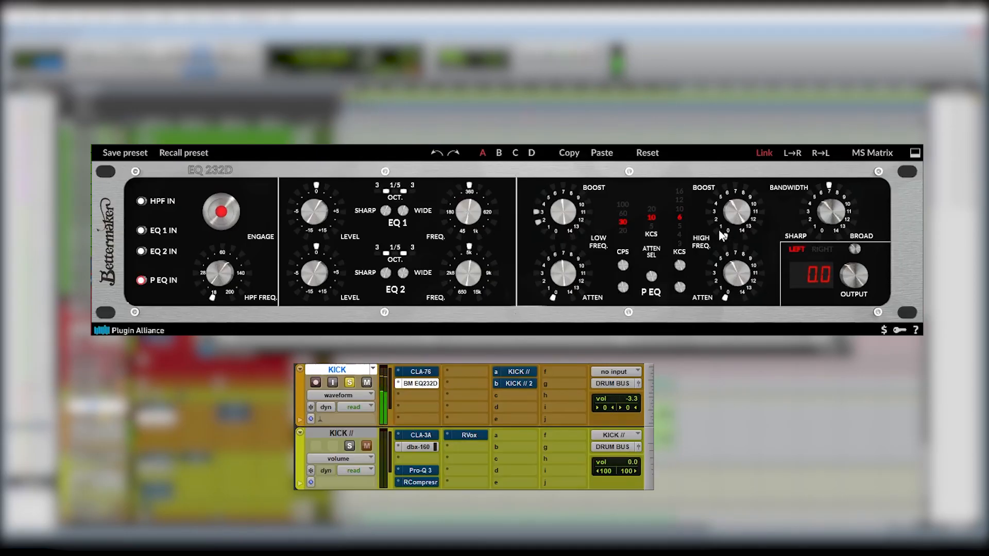
Add a modest high-frequency boost at 5 KCS on the EQ 232D and compare the kick with the EQ off and on.
left_click_drag(722, 235, 723, 203)
left_click(680, 265)
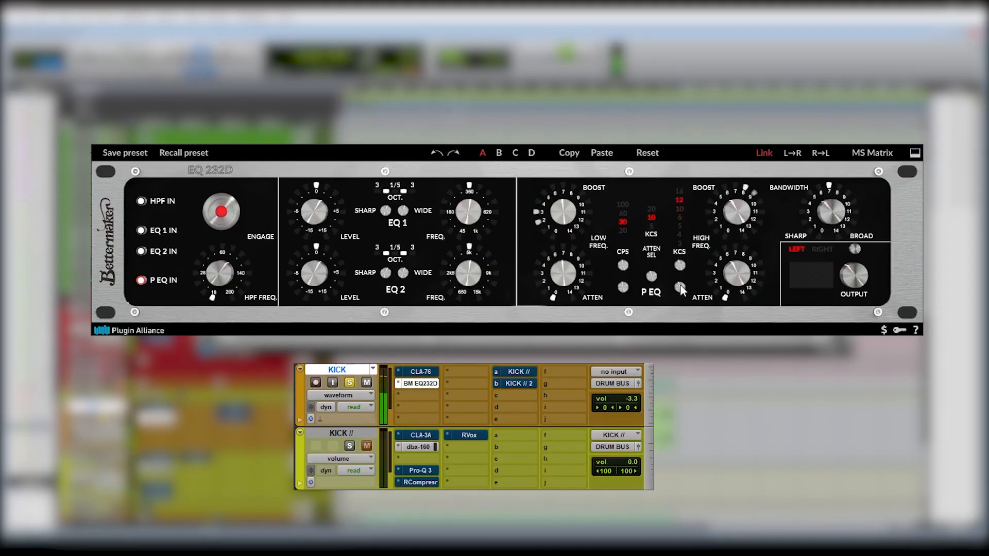
left_click(681, 287)
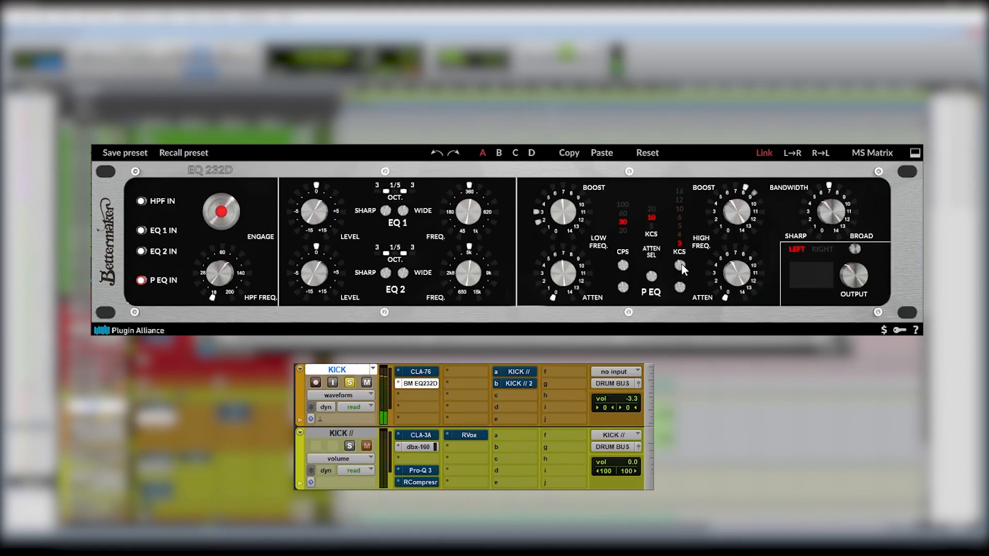
left_click_drag(741, 227, 744, 273)
key("shift+e")
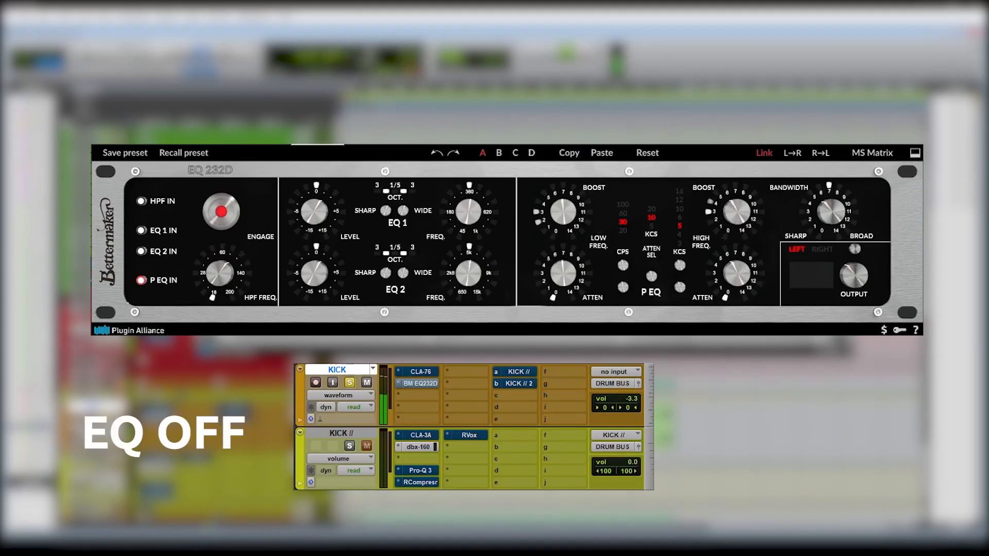
key("shift+e")
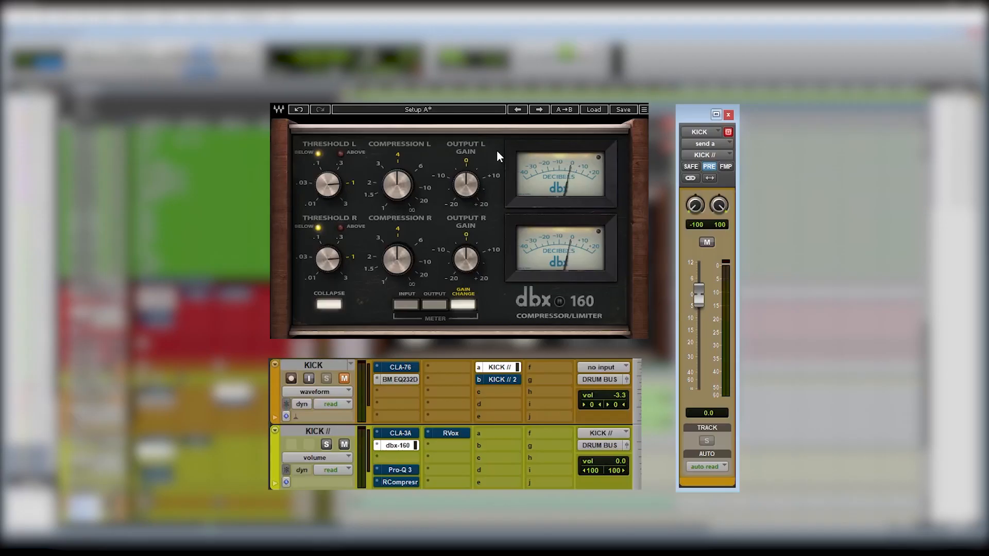
On the parallel kick's dbx-160, lower the threshold, set the compression to about 3 and raise the output gain.
left_click_drag(328, 185, 327, 197)
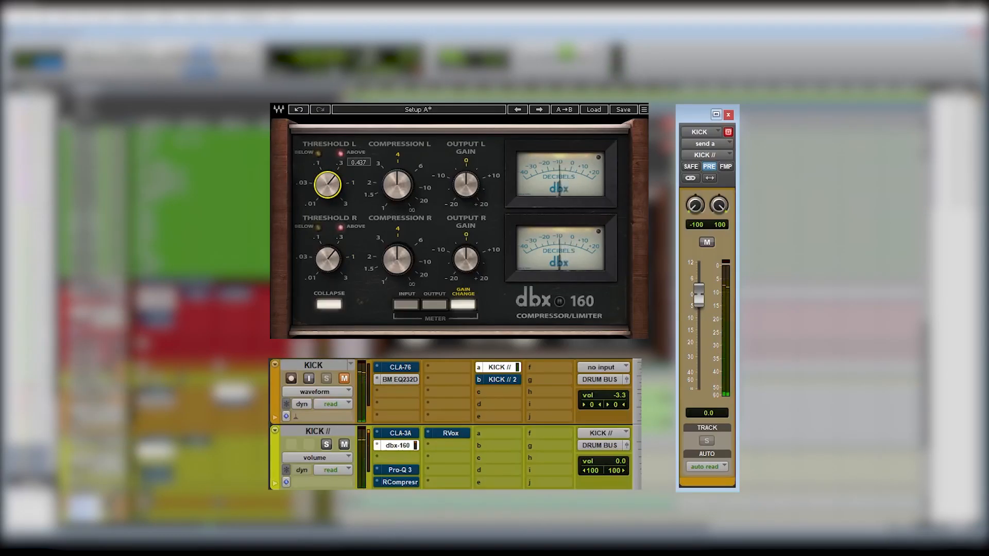
left_click_drag(397, 184, 397, 194)
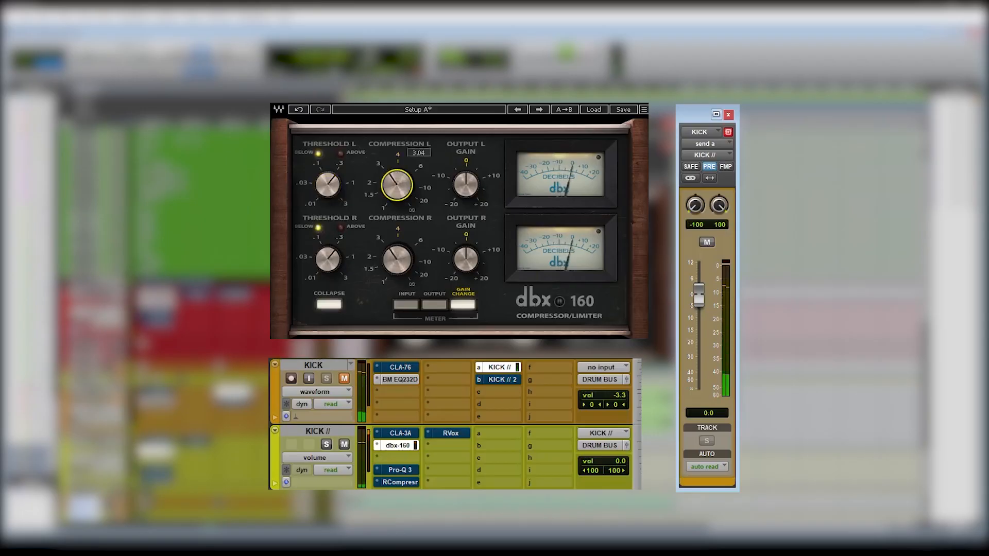
left_click_drag(327, 185, 328, 189)
left_click_drag(467, 185, 468, 168)
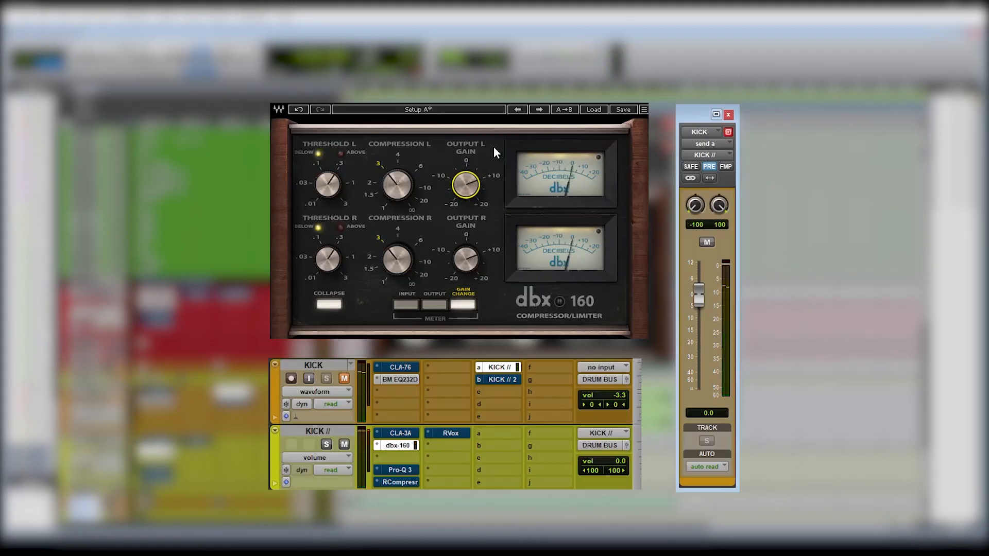
Lower the kick's parallel send level to -21.1 dB and compare the kick with parallel compression off and on.
left_click_drag(697, 295, 699, 369)
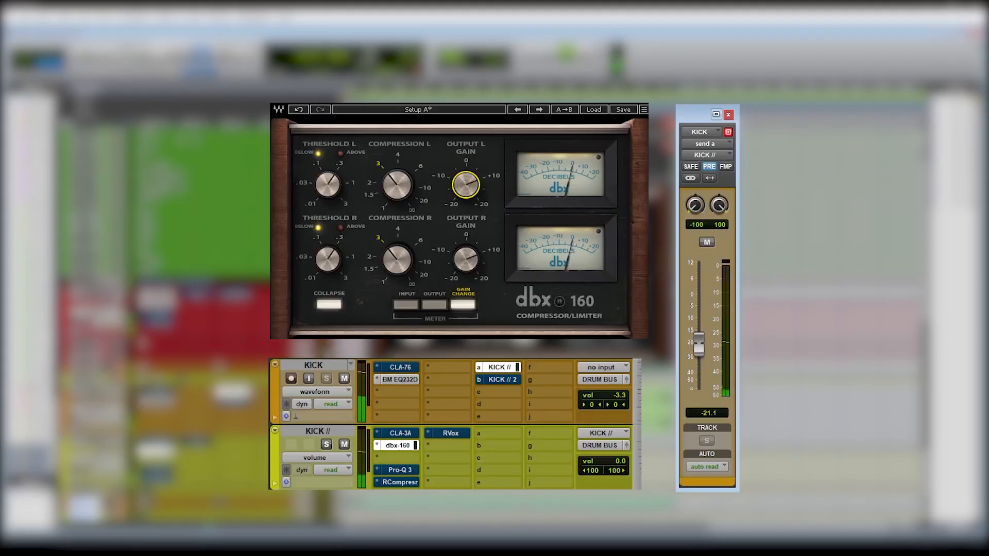
left_click(499, 368, "ctrl+super")
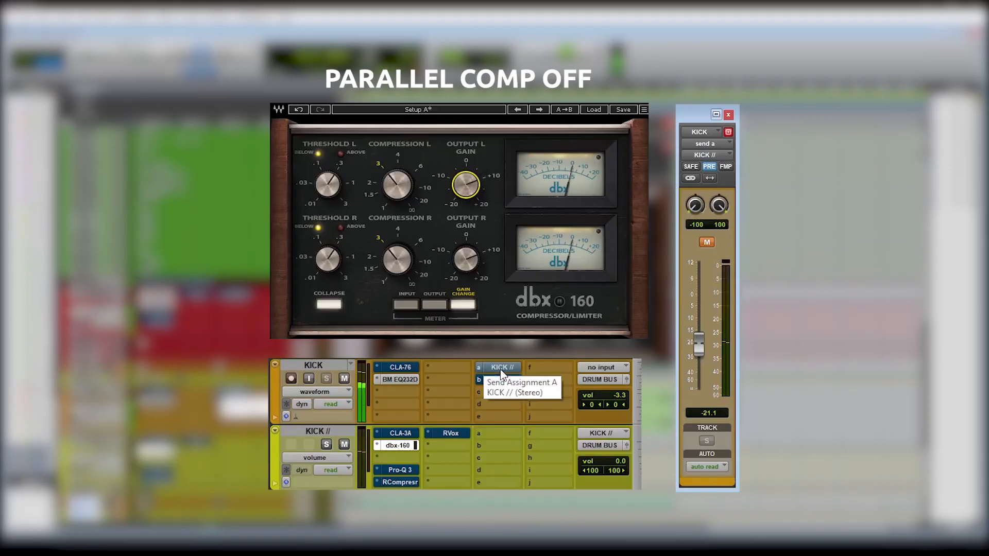
left_click(500, 368, "ctrl+super")
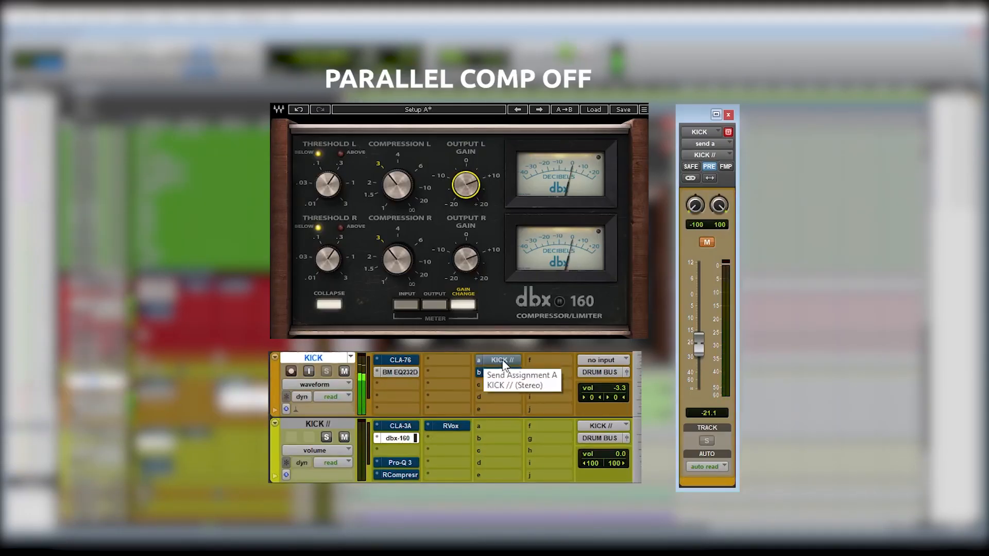
left_click(502, 360, "ctrl+super")
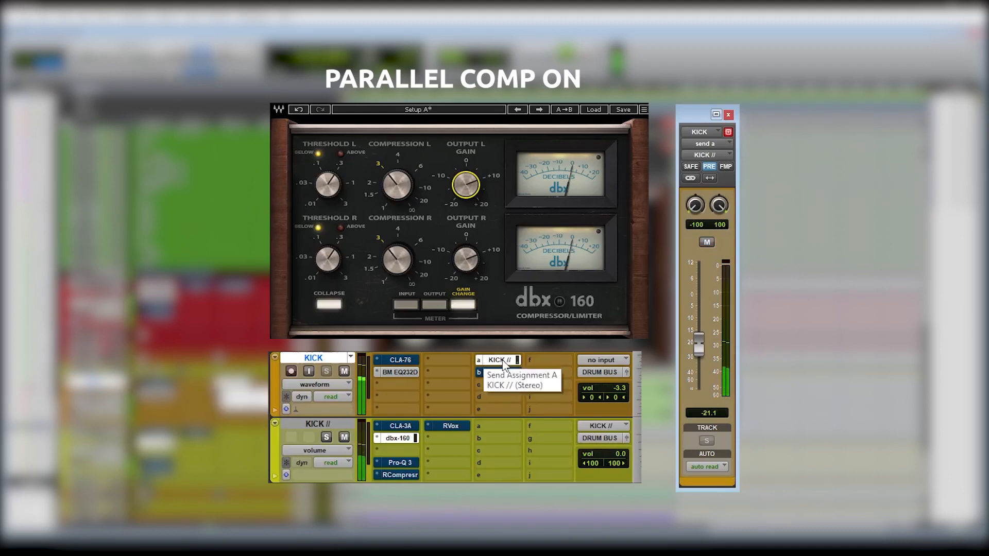
left_click(502, 360, "ctrl+super")
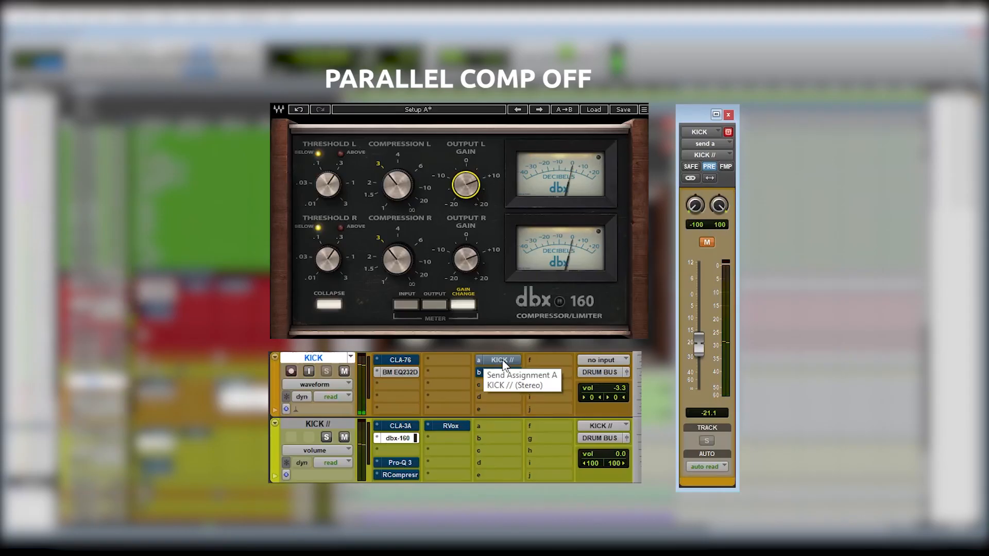
left_click(502, 362, "ctrl+super")
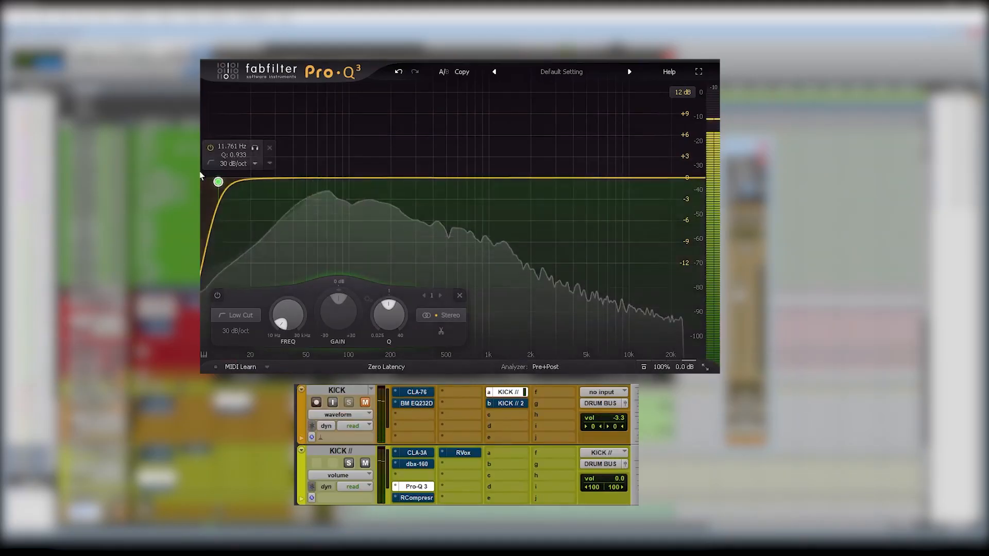
In the parallel kick's Pro-Q 3, raise the low cut to just below 200 Hz and add a +4.73 dB bell at 912.61 Hz, Q 0.625.
left_click_drag(219, 182, 386, 184)
left_click_drag(481, 177, 479, 147)
scroll(485, 155, "up", 4)
scroll(485, 153, "down", 8)
scroll(479, 148, "up", 5)
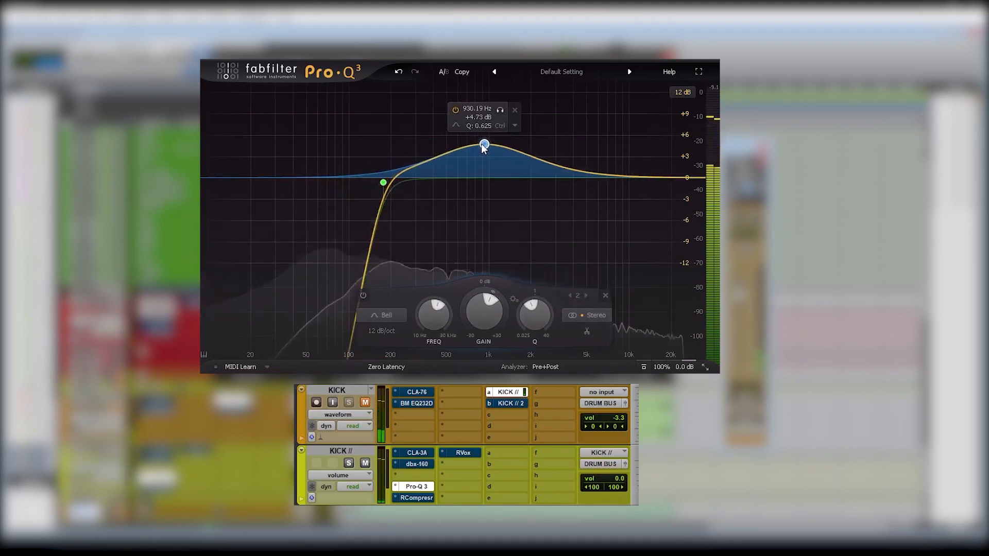
left_click_drag(480, 148, 484, 148)
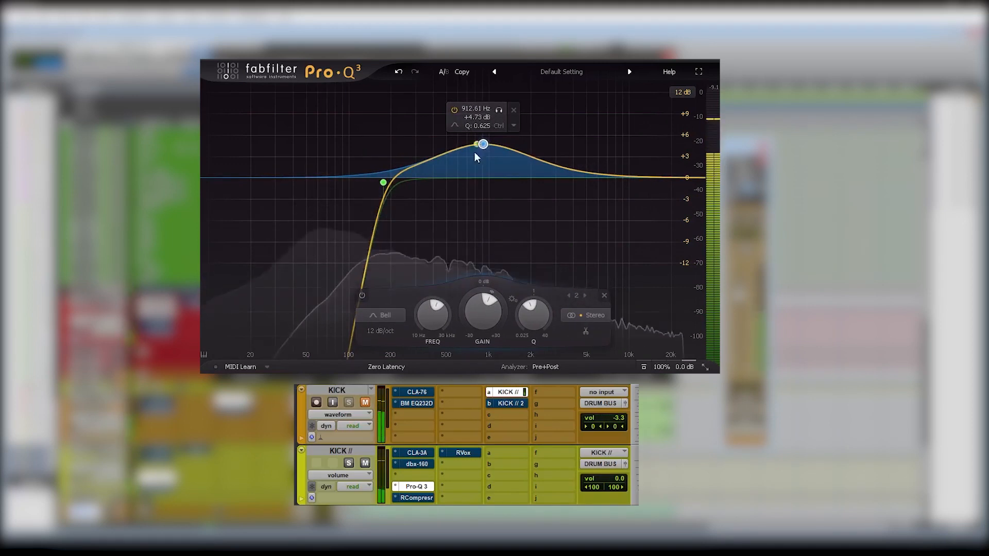
Compare the parallel kick with the Pro-Q 3's 912.61 Hz bell off and on.
left_click(455, 111)
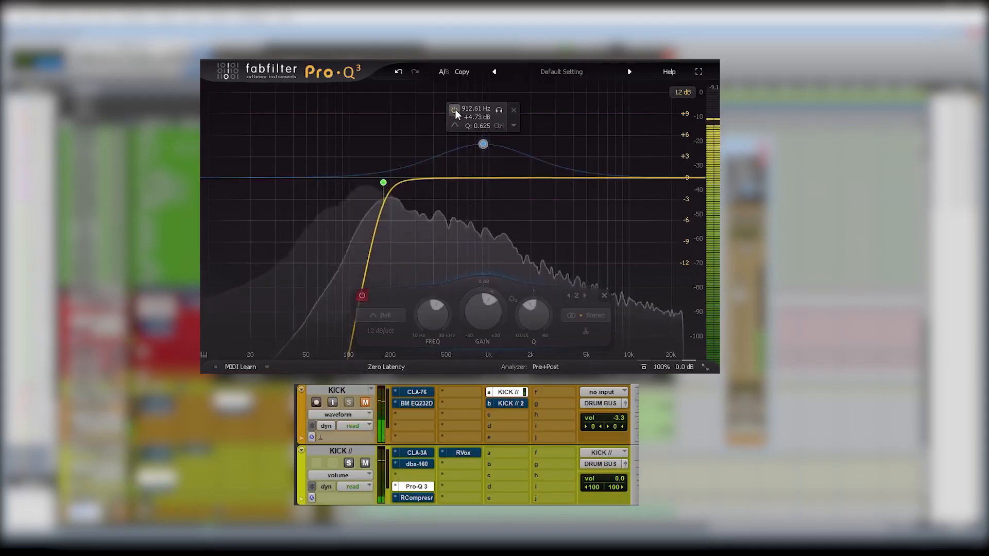
left_click(455, 111)
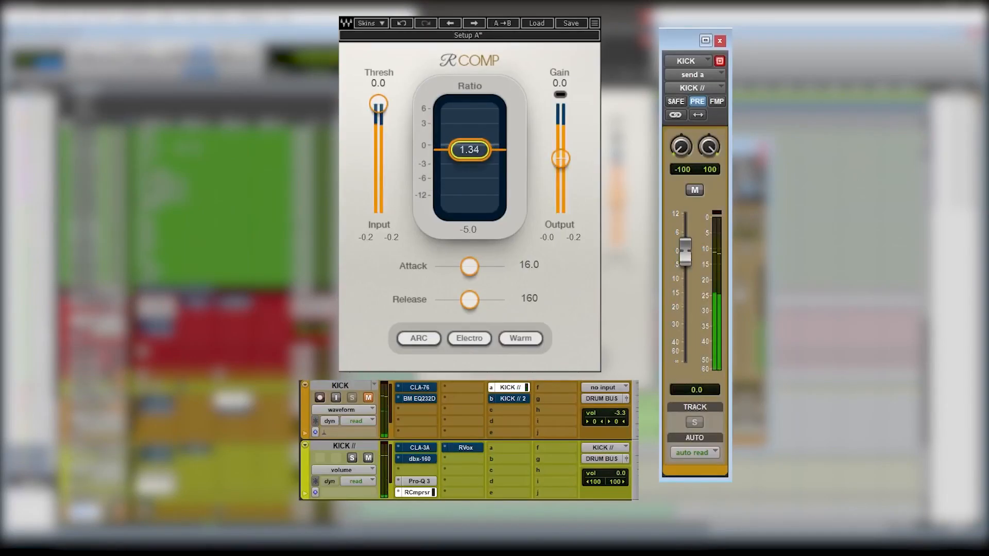
Set the parallel kick's RComp to ratio 3.01, threshold -35.0, attack 74.9, release 30.9 and gain 3.1, and compare it bypassed and active.
left_click_drag(470, 150, 469, 163)
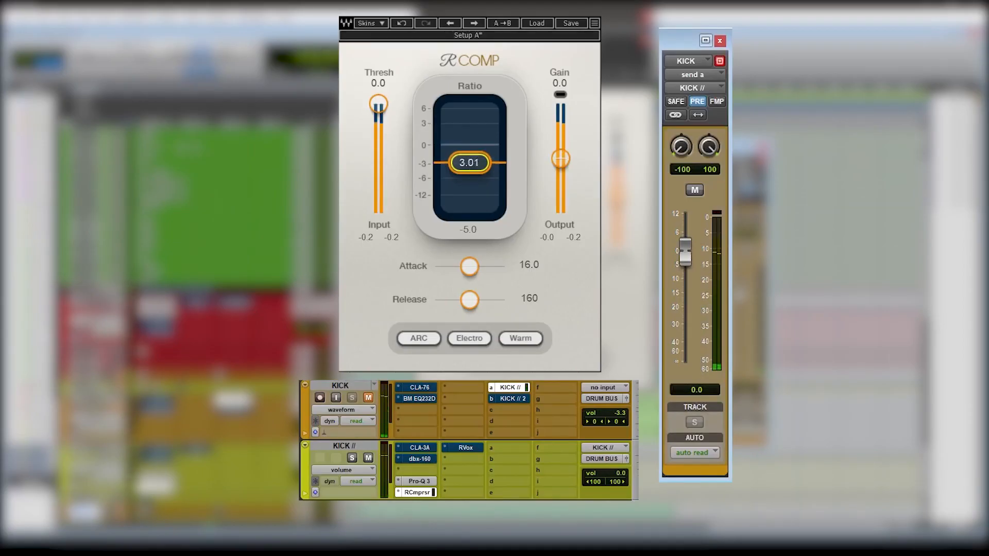
left_click_drag(378, 104, 378, 166)
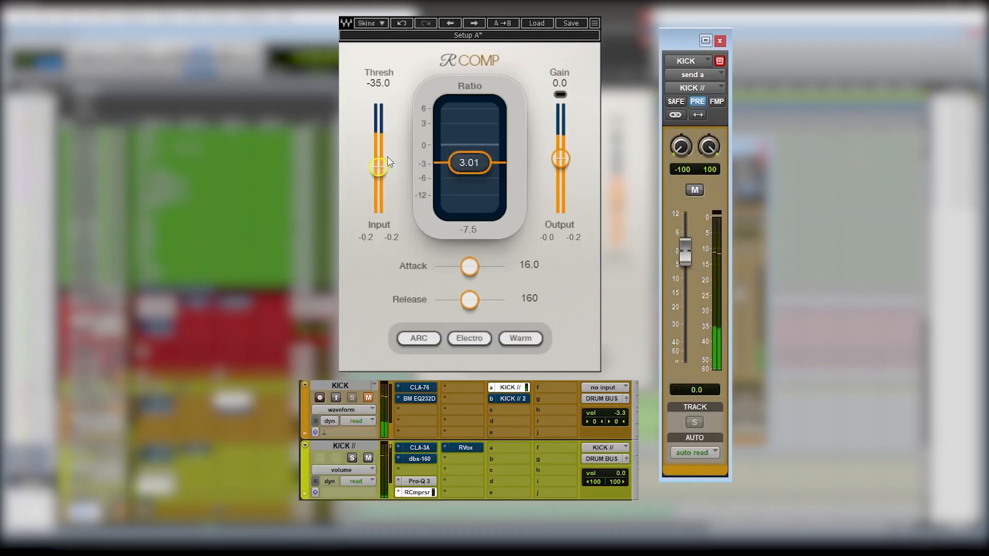
left_click_drag(469, 266, 485, 266)
left_click_drag(469, 304, 453, 300)
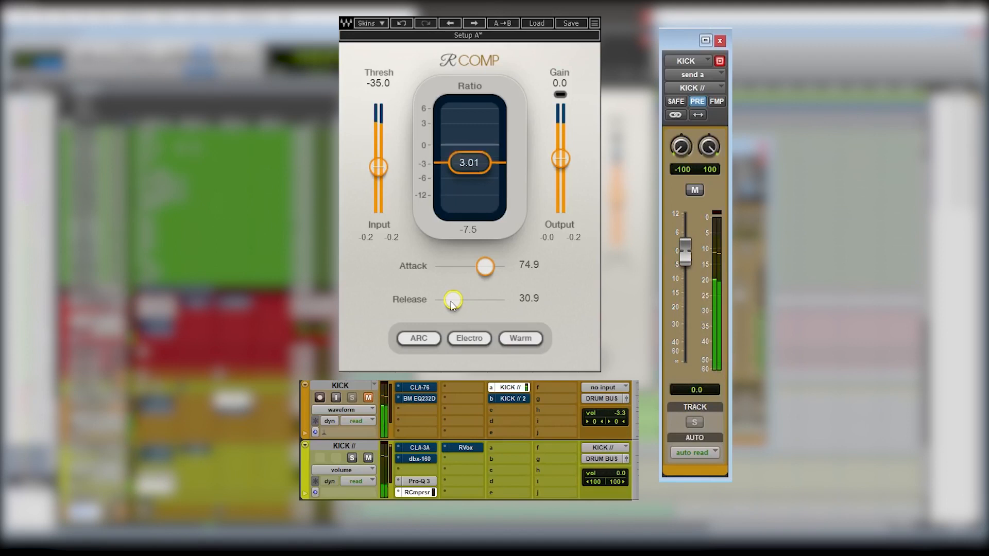
left_click_drag(561, 158, 560, 152)
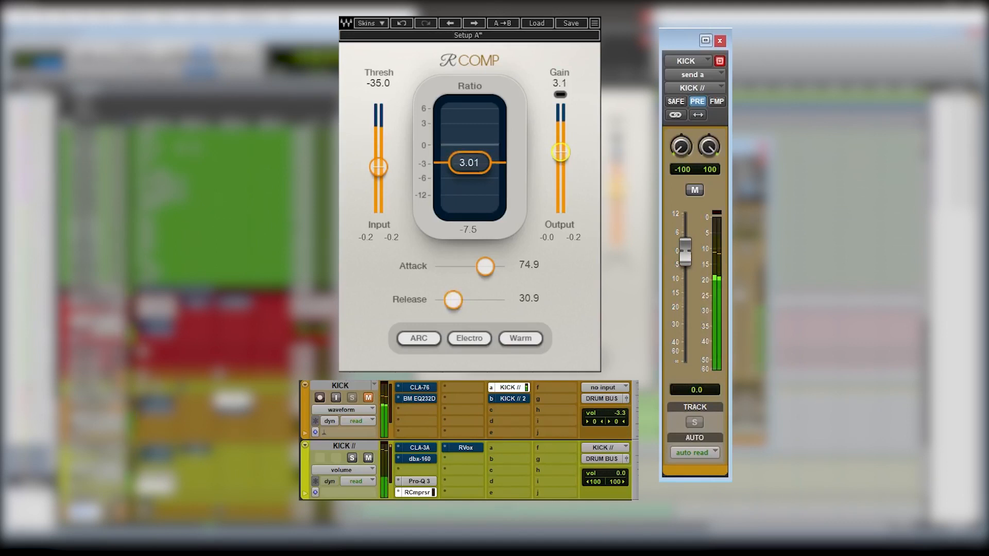
left_click(525, 9)
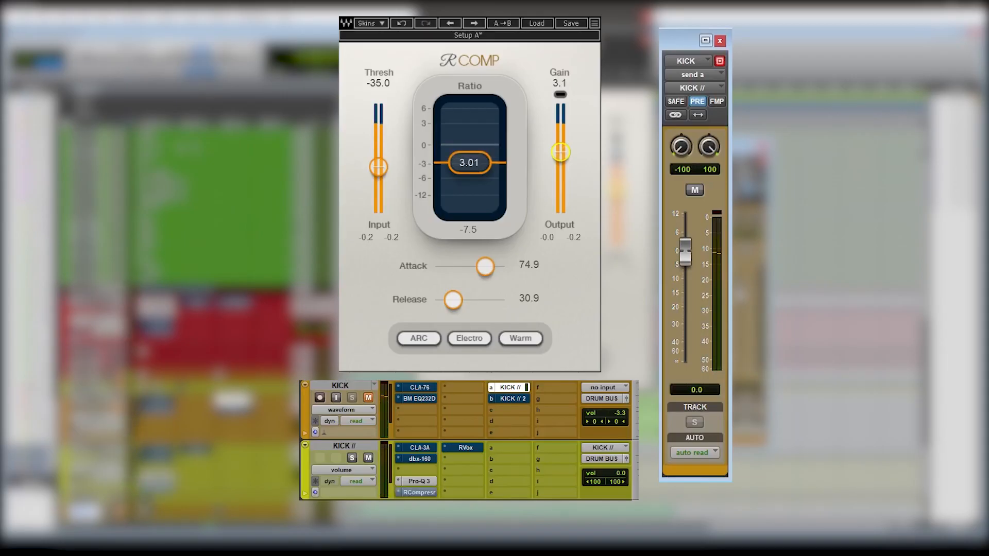
left_click(525, 10)
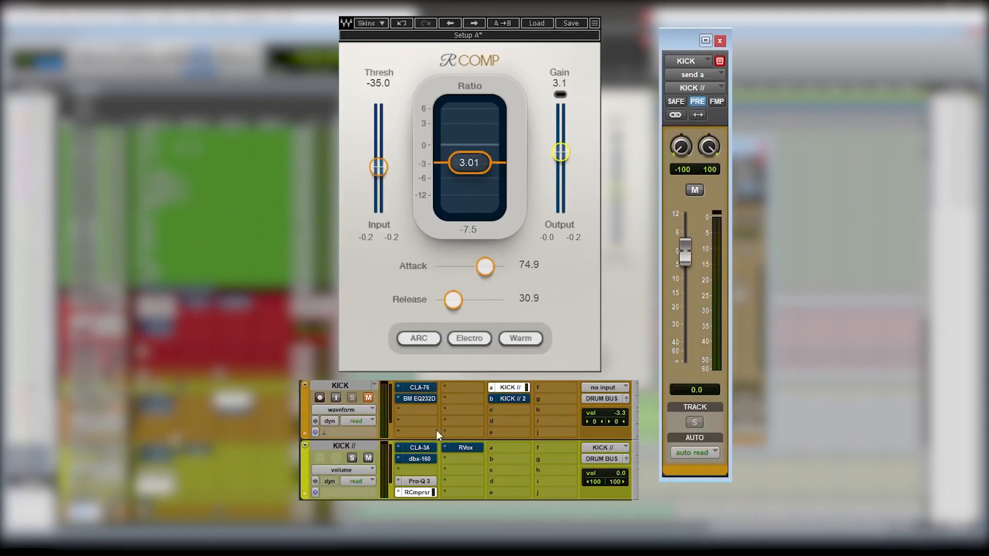
Unmute the direct kick track and lower its send to the KICK // parallel track to -11.0 dB.
left_click(368, 398)
left_click_drag(685, 252, 686, 303)
left_click_drag(689, 214, 687, 5)
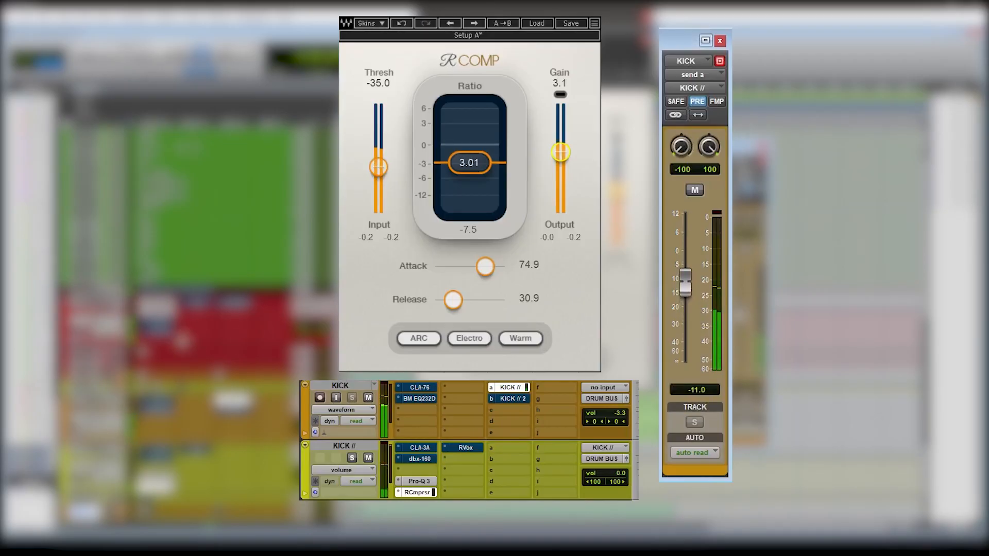